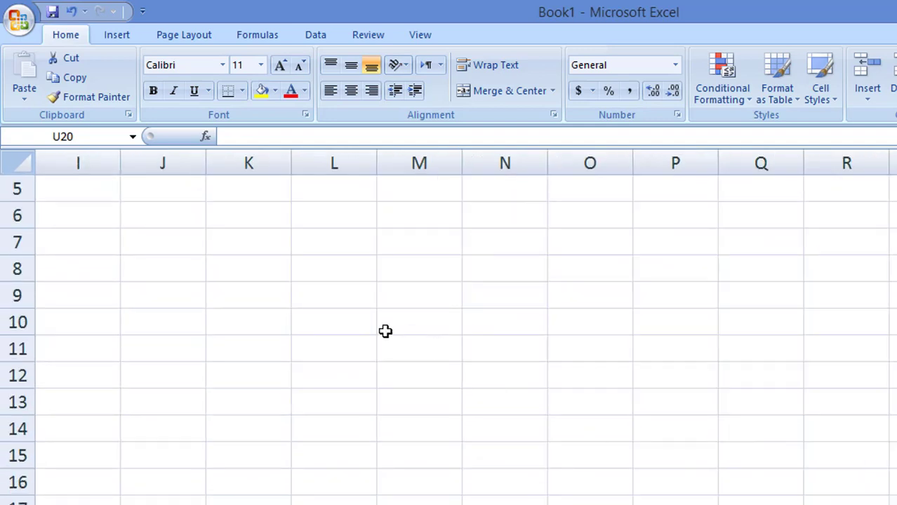
# Step: Enter =spellnumber(125) in J8 so it shows 'Rupees One Hundred TwentyFive Only'
pyautogui.click(186, 268)
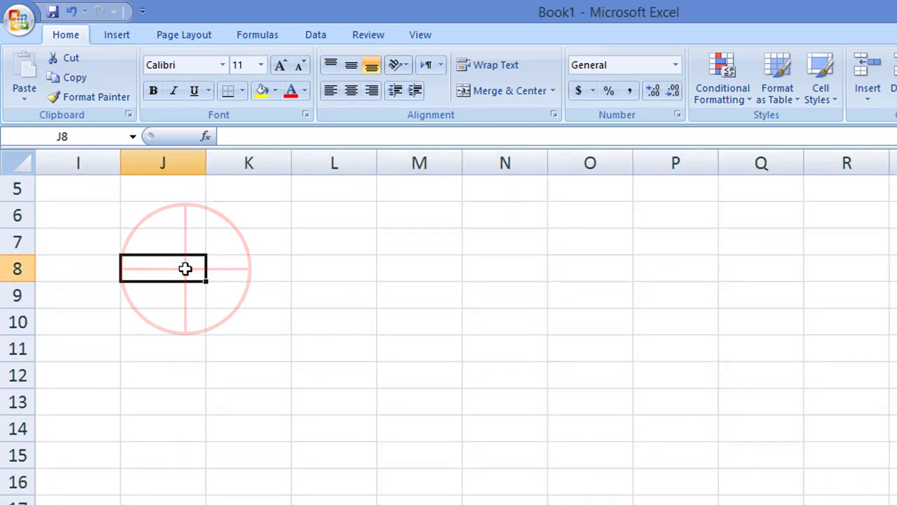
pyautogui.write('=sp')
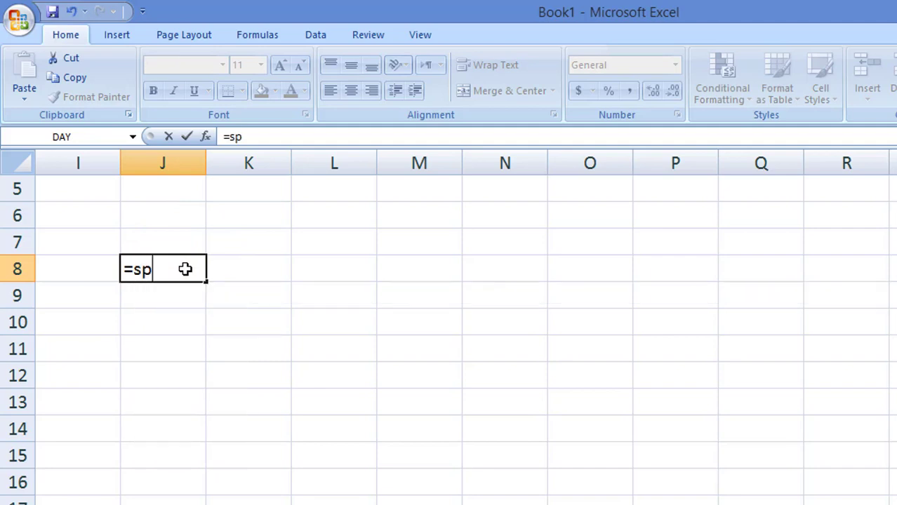
pyautogui.write('ellnu')
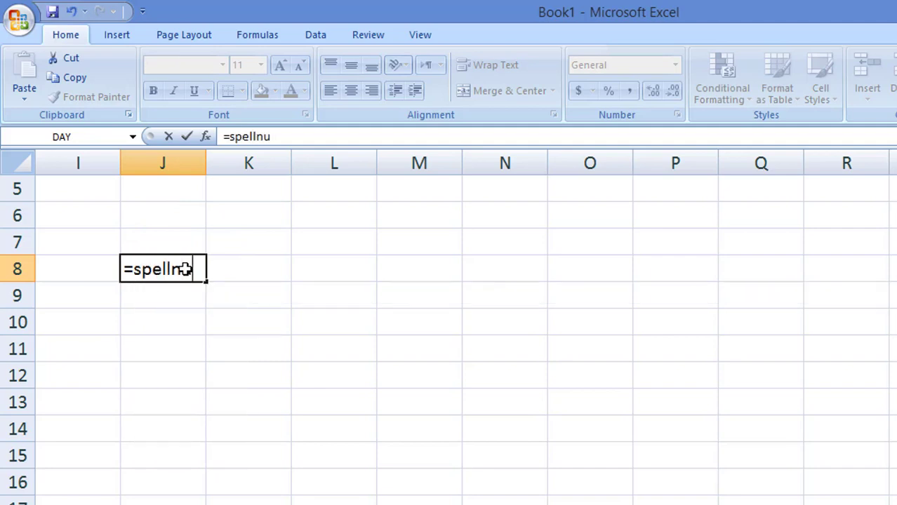
pyautogui.write('mber')
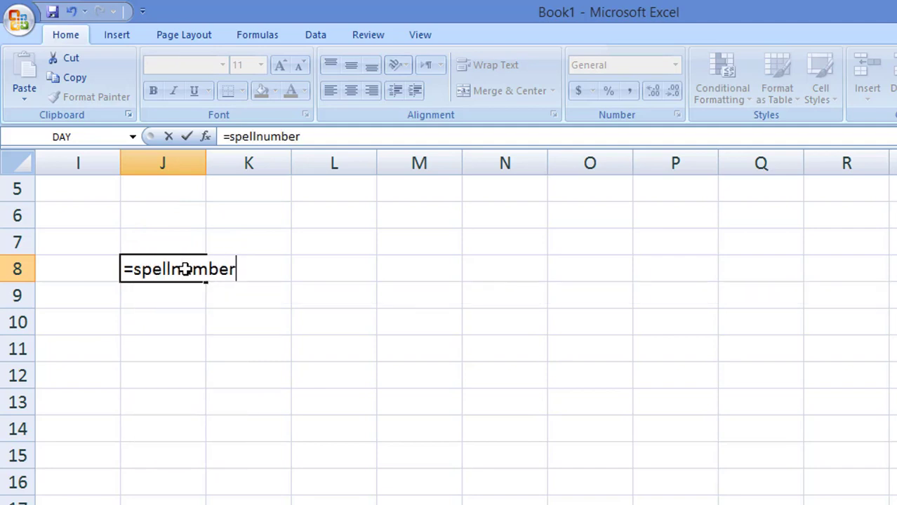
pyautogui.write('(1')
pyautogui.write('25')
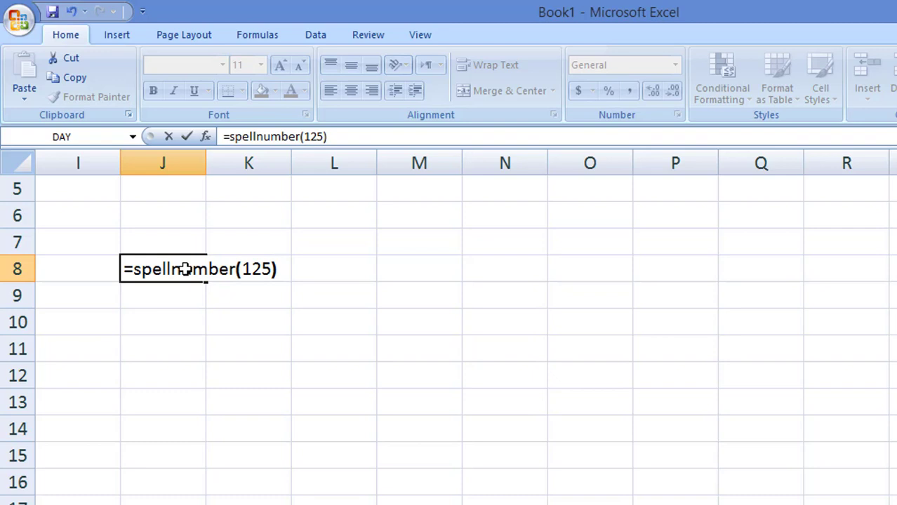
pyautogui.press('Return')
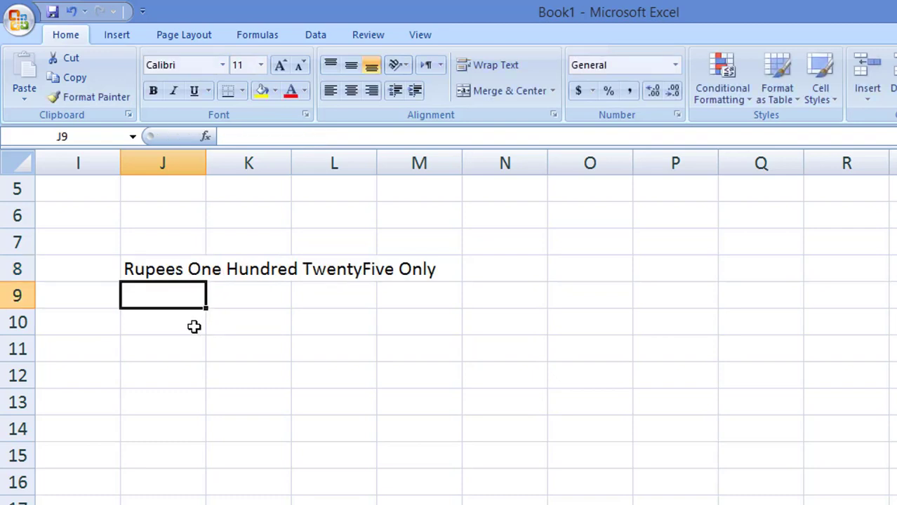
# Step: Enter =spellnumber(100) in J11, then select the range J8:M11
pyautogui.click(148, 336)
pyautogui.write('=')
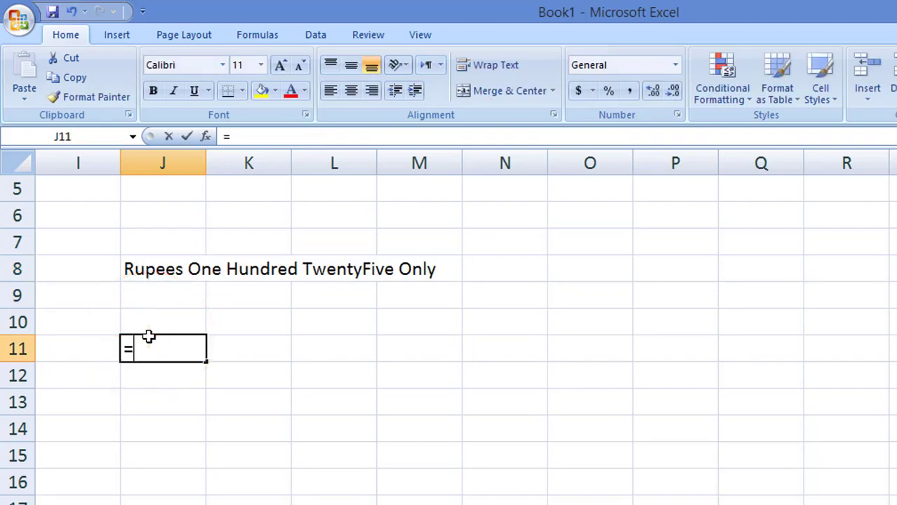
pyautogui.write('sp')
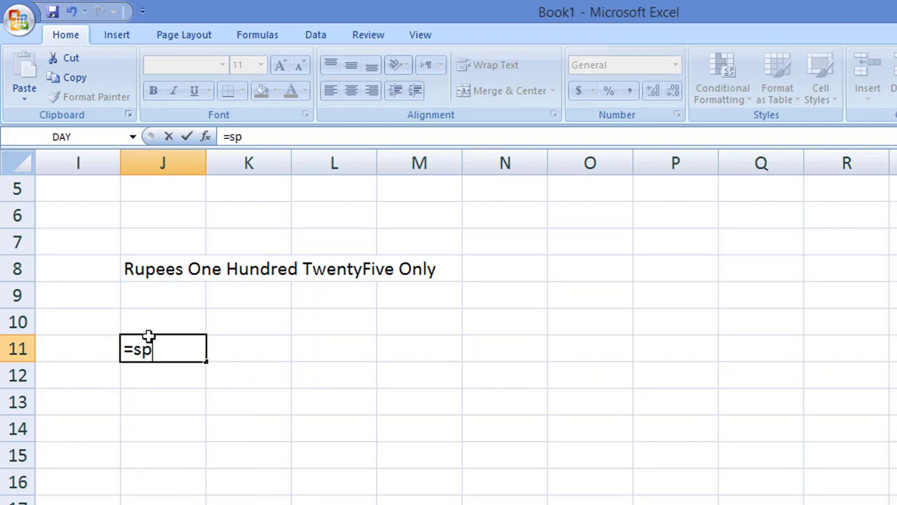
pyautogui.write('ell')
pyautogui.write('numb')
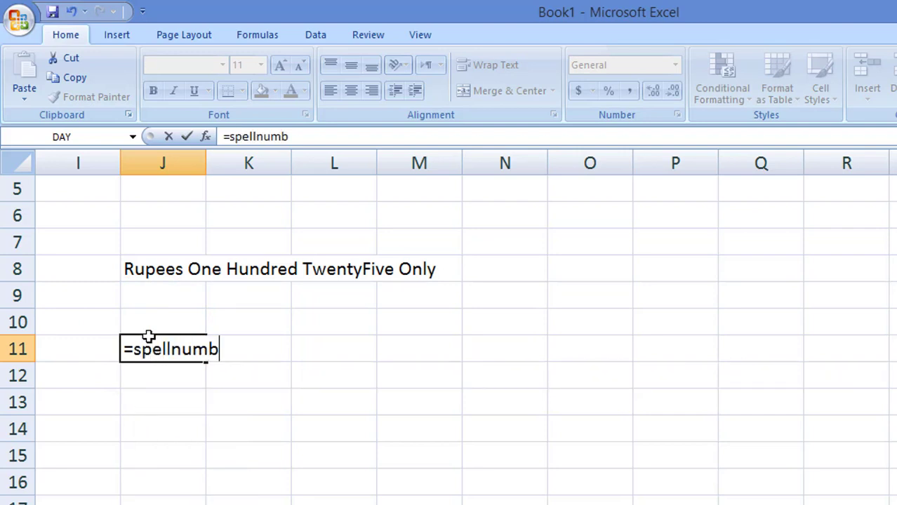
pyautogui.write('er(')
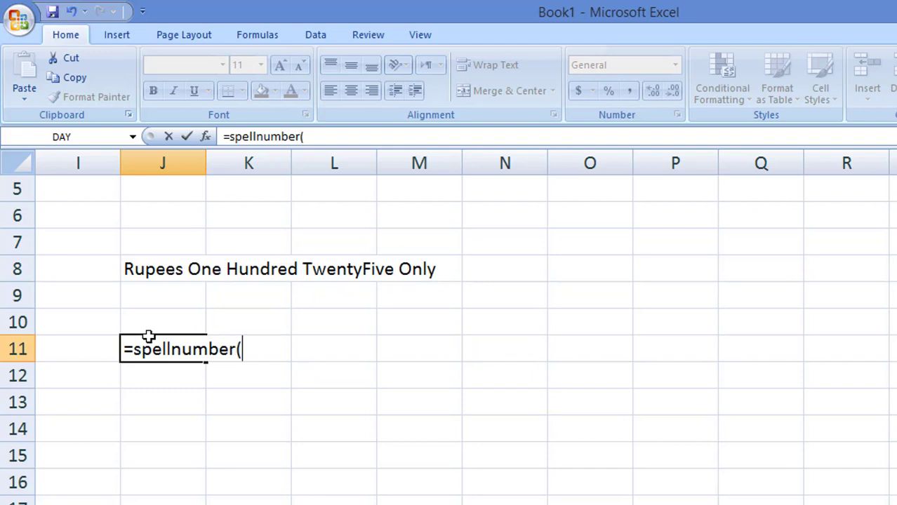
pyautogui.write('100')
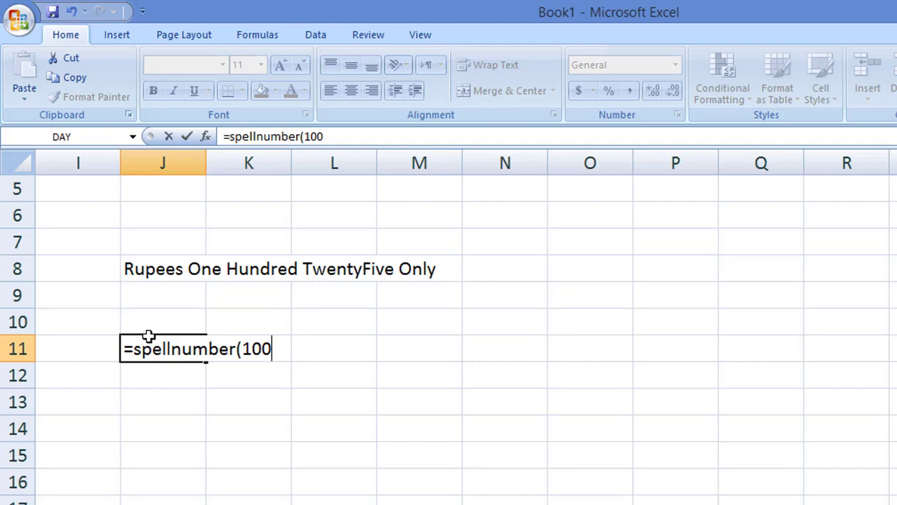
pyautogui.write(')')
pyautogui.press('Return')
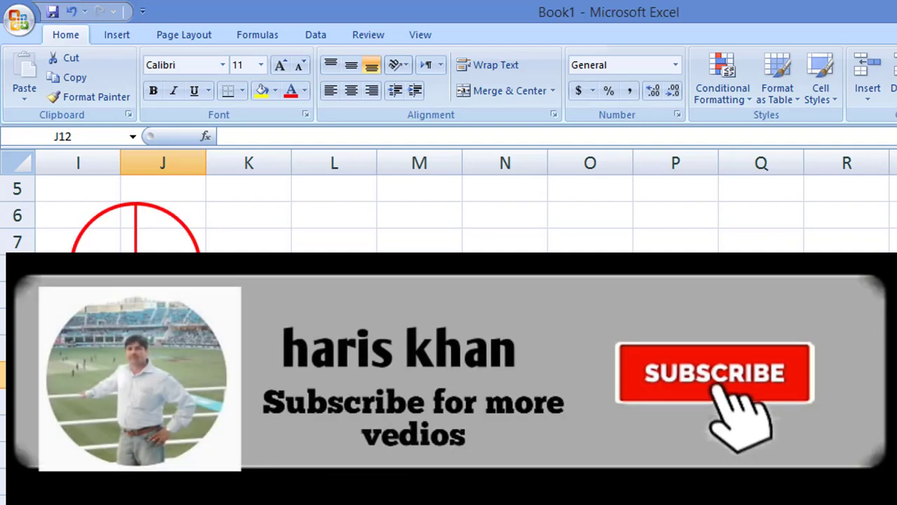
pyautogui.moveTo(162, 268)
pyautogui.mouseDown()
pyautogui.moveTo(419, 322)
pyautogui.moveTo(427, 357)
pyautogui.mouseUp()
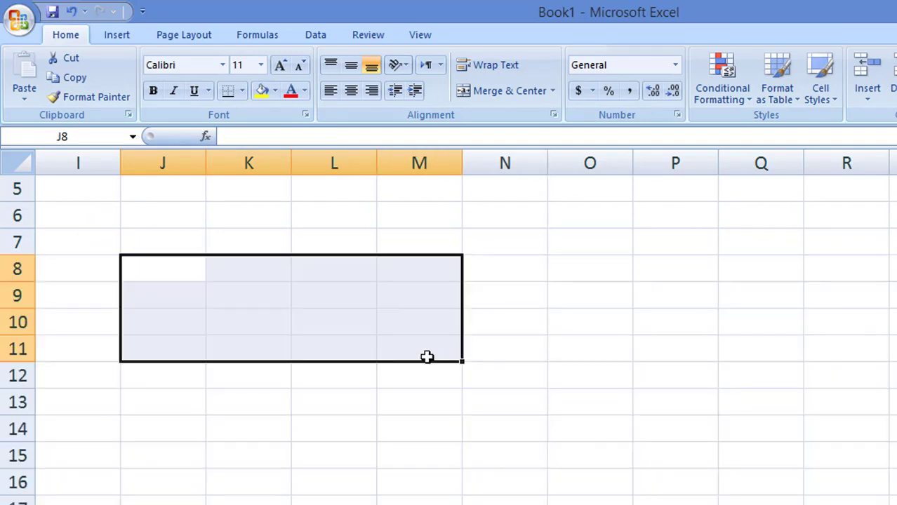
# Step: Deselect J8:M11 and open the SpellNumber zip archive on the desktop
pyautogui.click(583, 332)
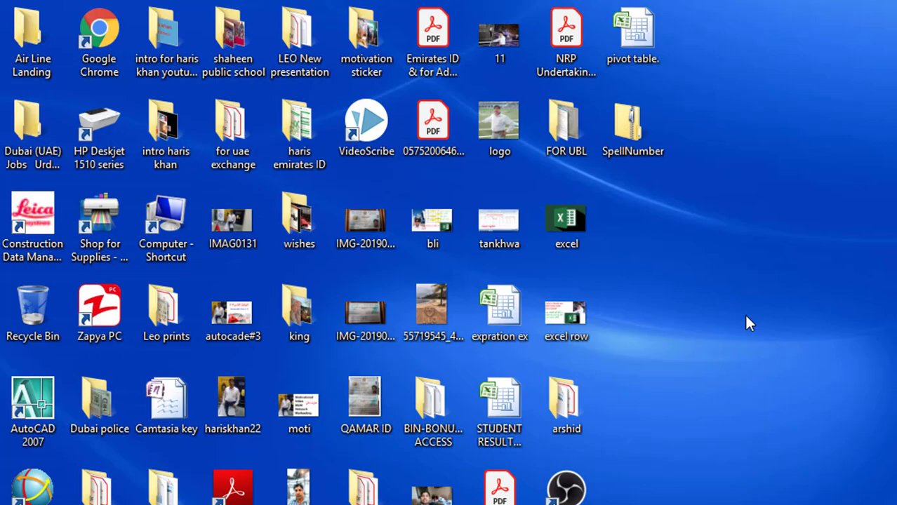
pyautogui.click(758, 323)
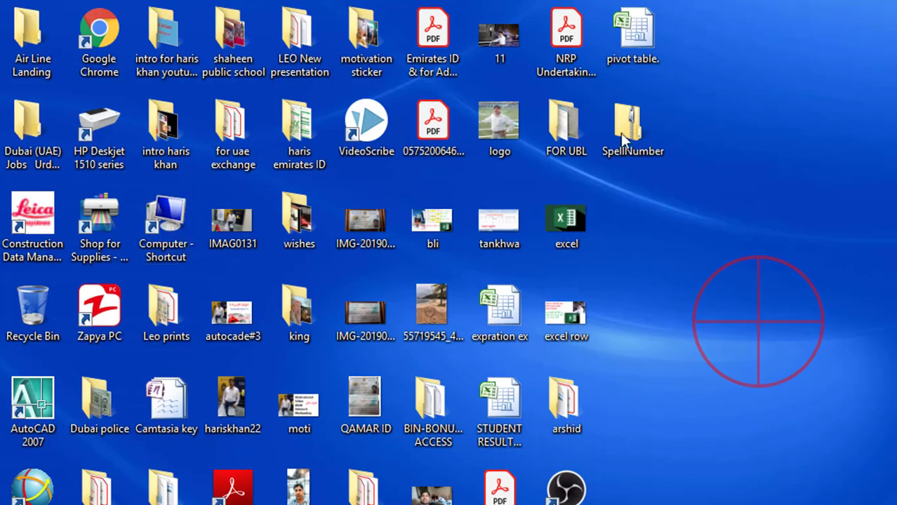
pyautogui.click(636, 127)
pyautogui.doubleClick(638, 132)
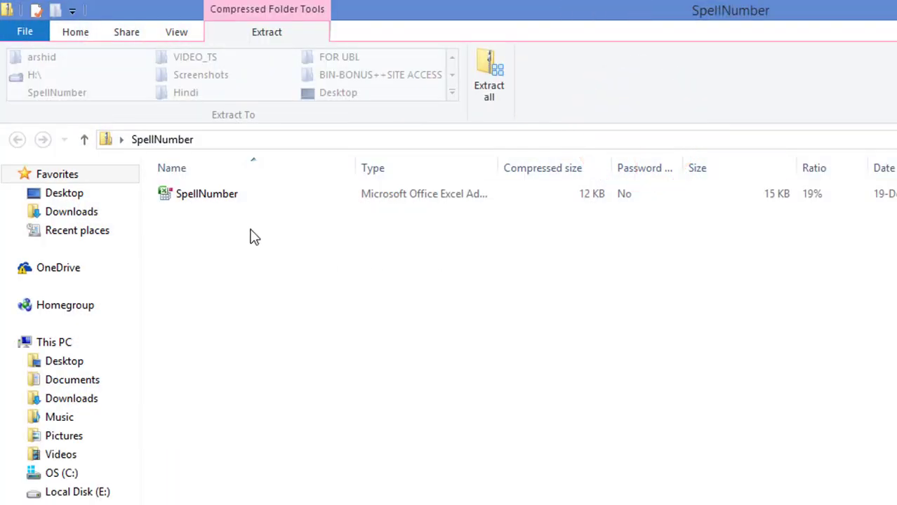
# Step: Copy the SpellNumber add-in file from the zip and switch to the Desktop folder
pyautogui.rightClick(268, 194)
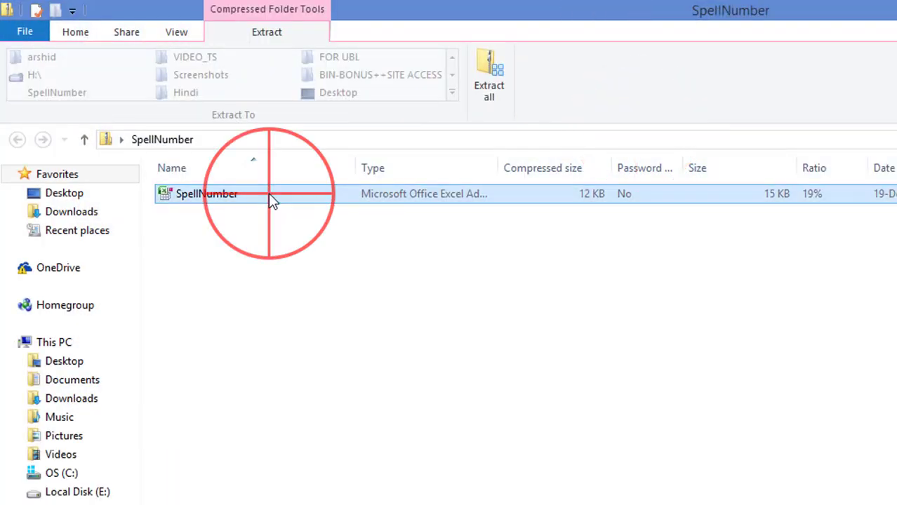
pyautogui.click(315, 251)
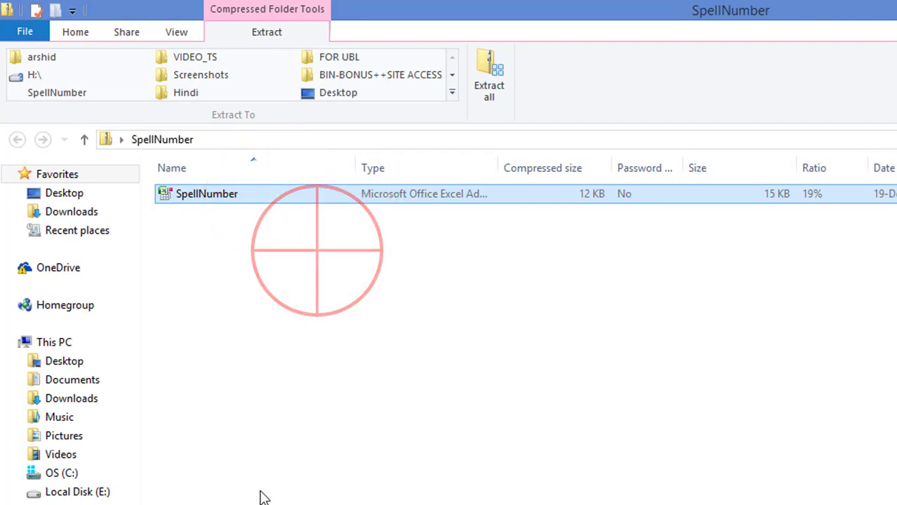
pyautogui.click(68, 198)
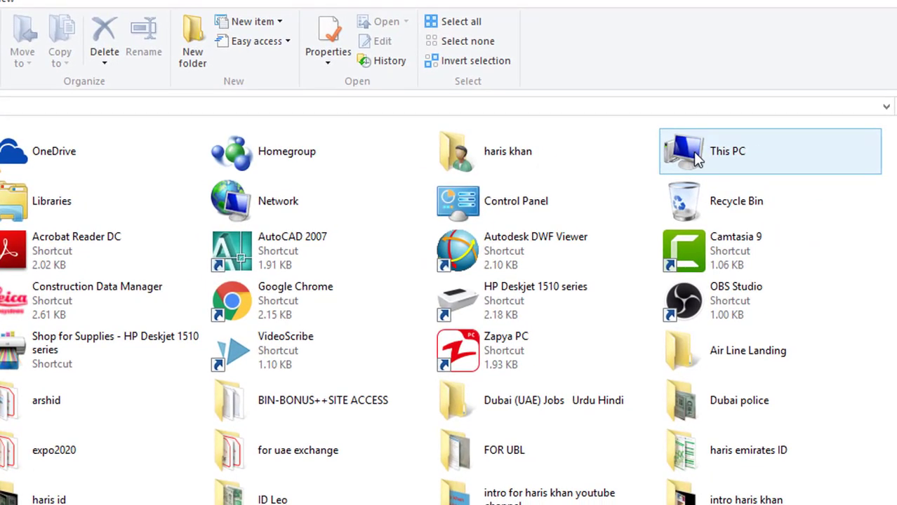
# Step: Navigate through This PC to the C:\Windows\addins folder
pyautogui.doubleClick(757, 166)
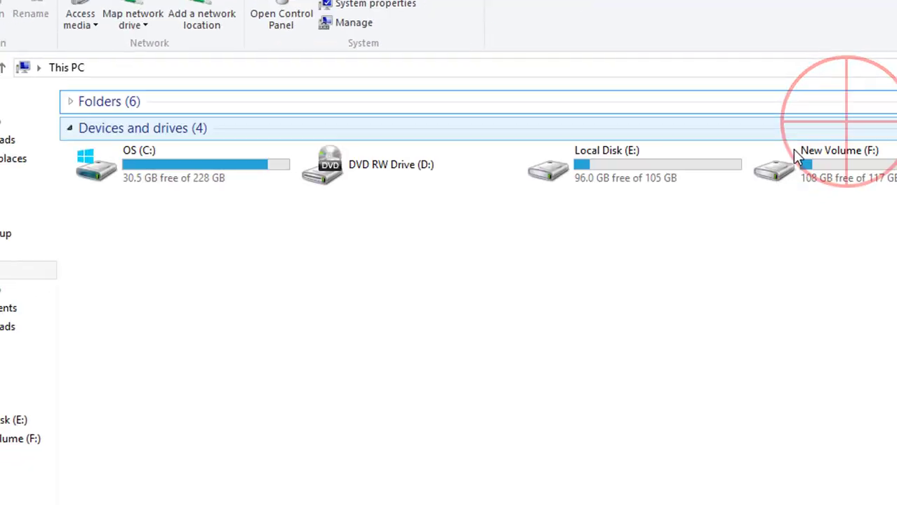
pyautogui.doubleClick(152, 166)
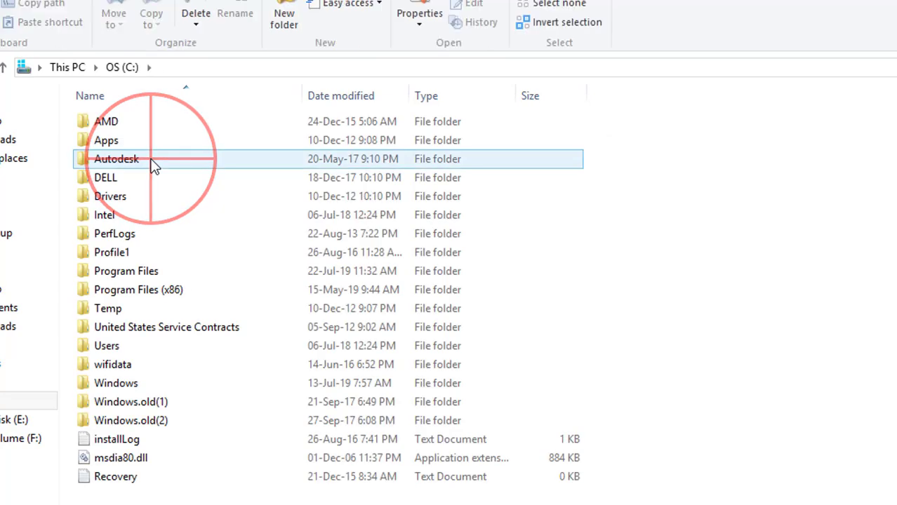
pyautogui.doubleClick(132, 385)
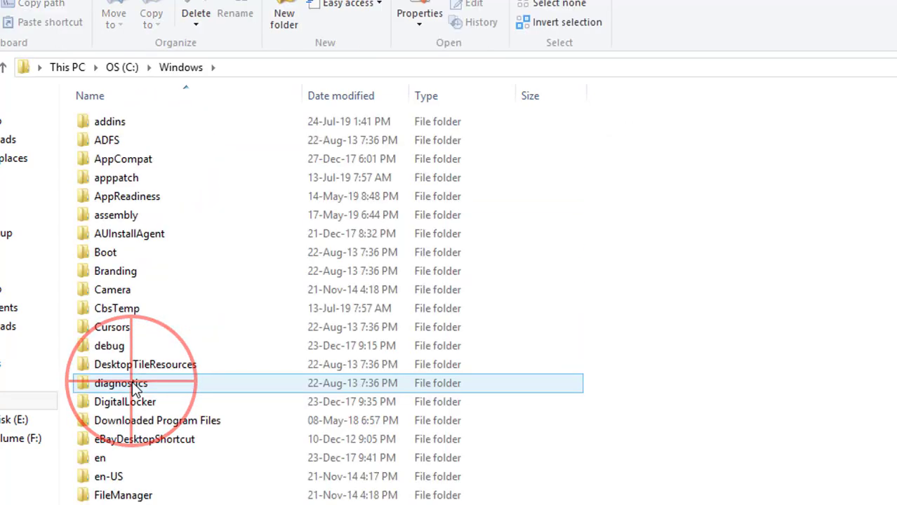
pyautogui.doubleClick(145, 123)
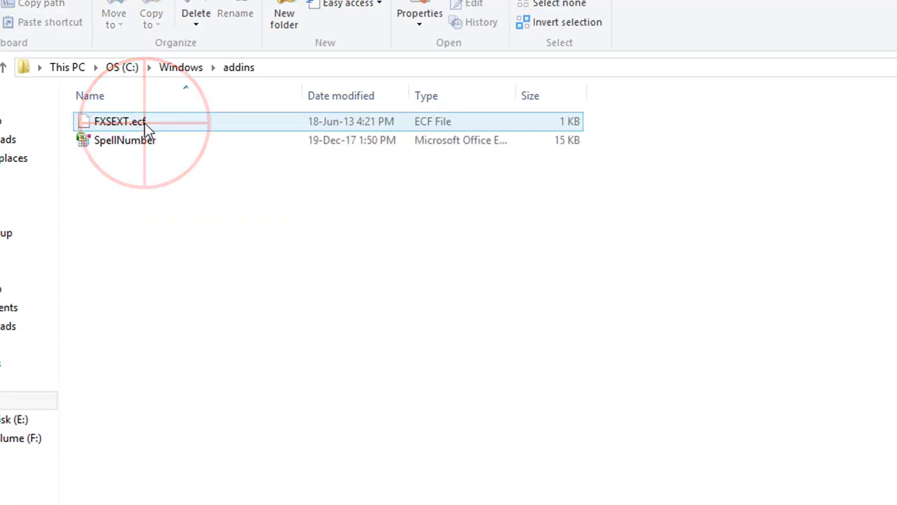
# Step: Use the addins folder's context menu, then dismiss it and deselect the SpellNumber file
pyautogui.rightClick(148, 187)
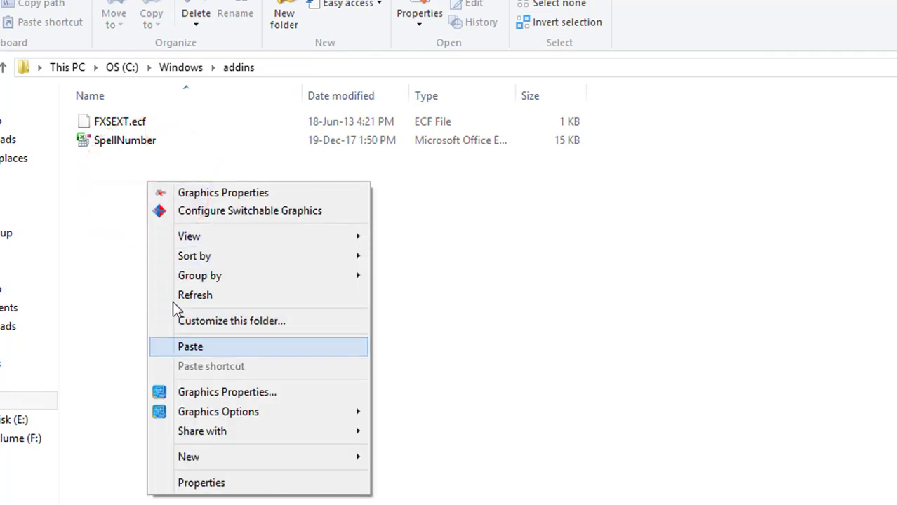
pyautogui.click(98, 223)
pyautogui.click(125, 140)
pyautogui.click(158, 219)
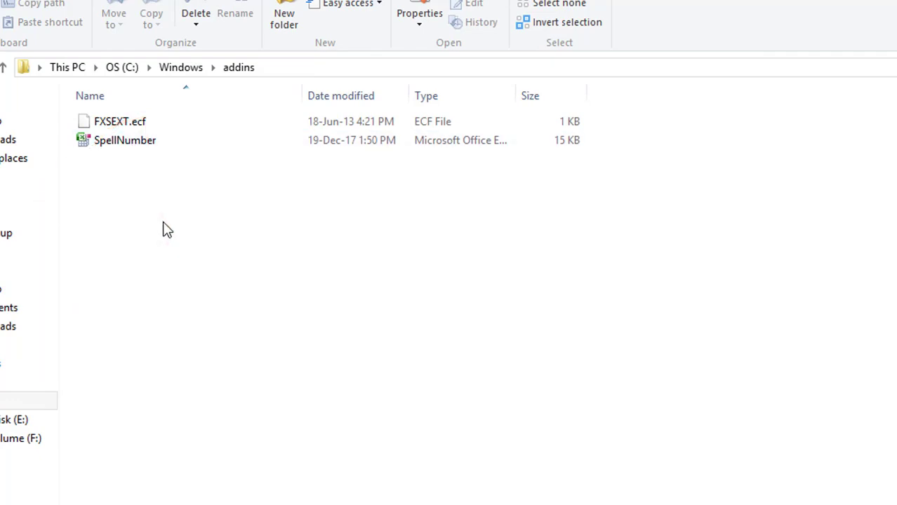
pyautogui.click(176, 223)
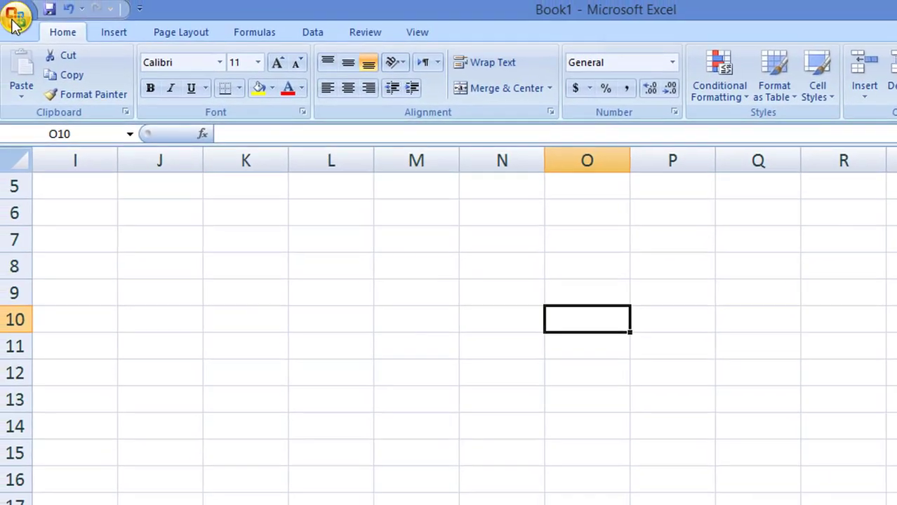
# Step: Open Excel Options > Add-Ins and manage Excel Add-ins, where Spellnumber is checked
pyautogui.click(15, 21)
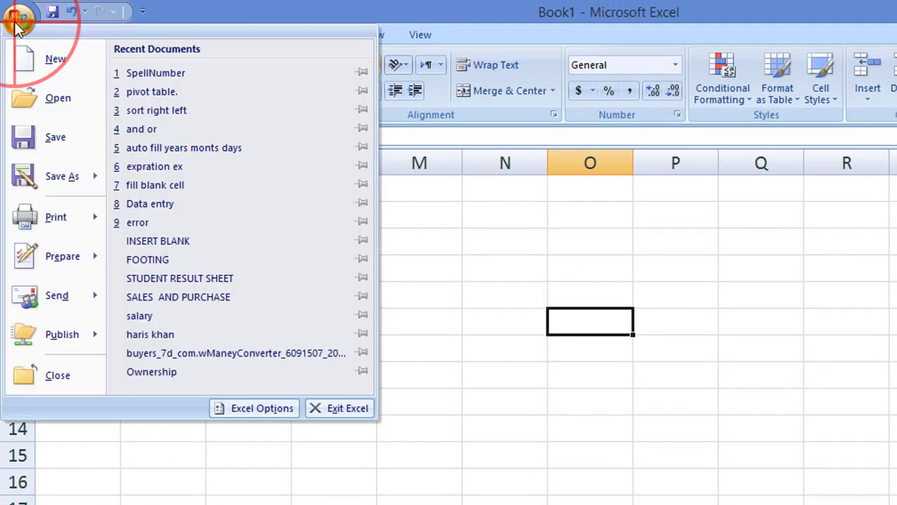
pyautogui.click(242, 408)
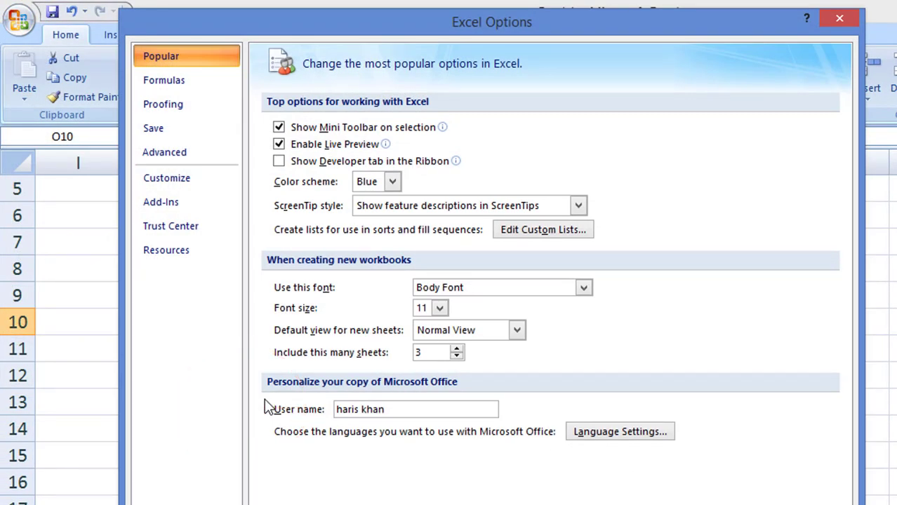
pyautogui.click(168, 204)
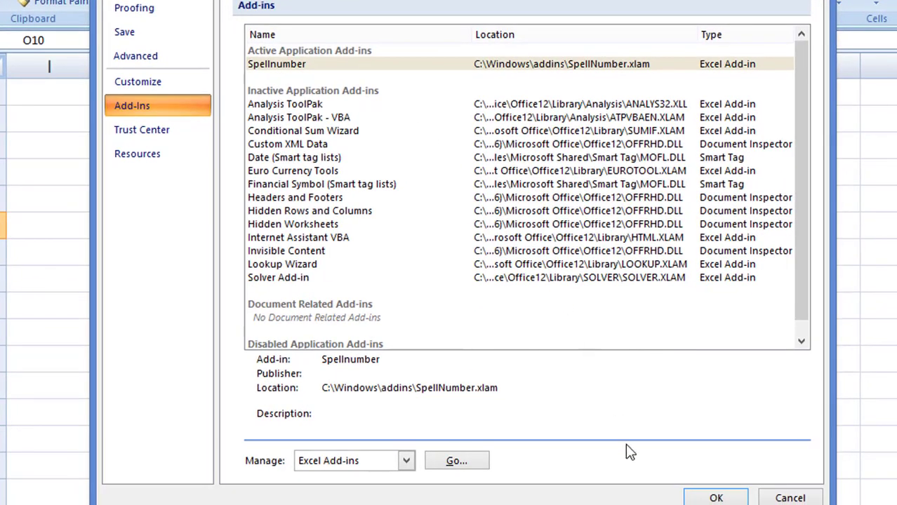
pyautogui.click(466, 465)
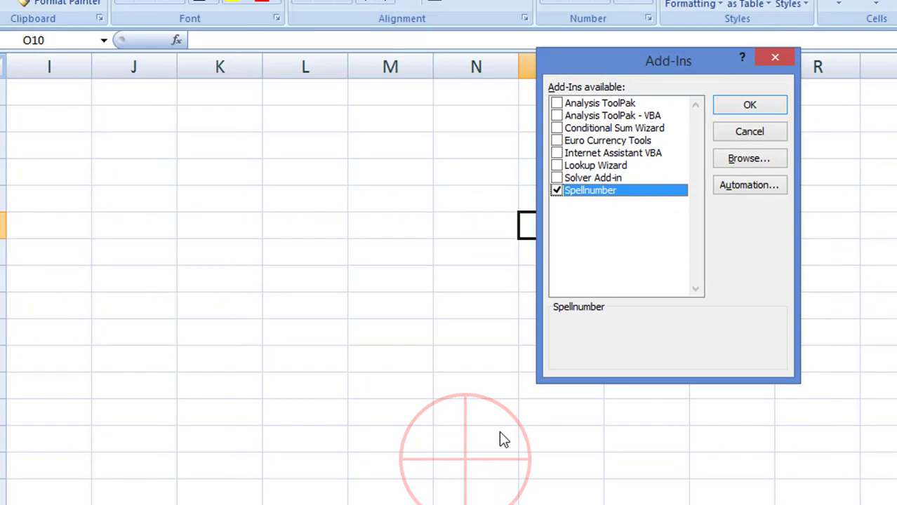
# Step: Browse to C:\Windows\addins and choose the SpellNumber add-in file to load
pyautogui.click(749, 159)
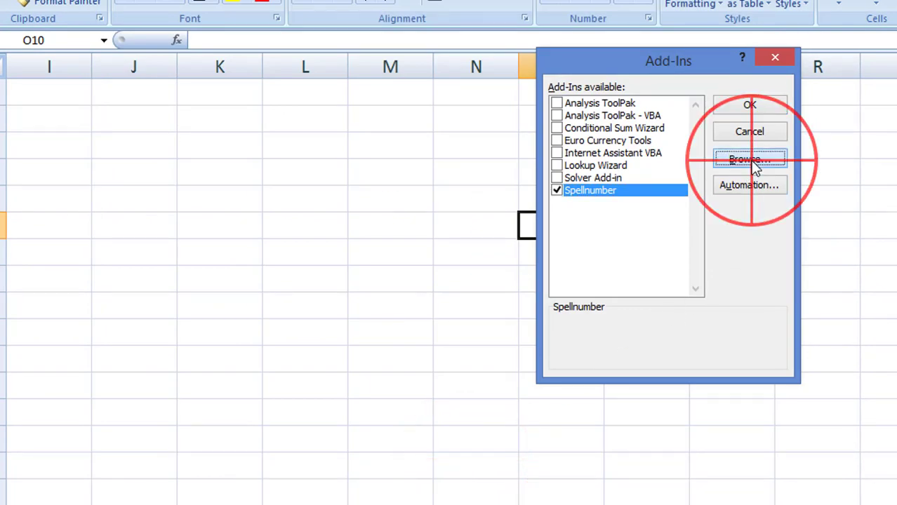
pyautogui.moveTo(806, 91); pyautogui.dragTo(450, 6)
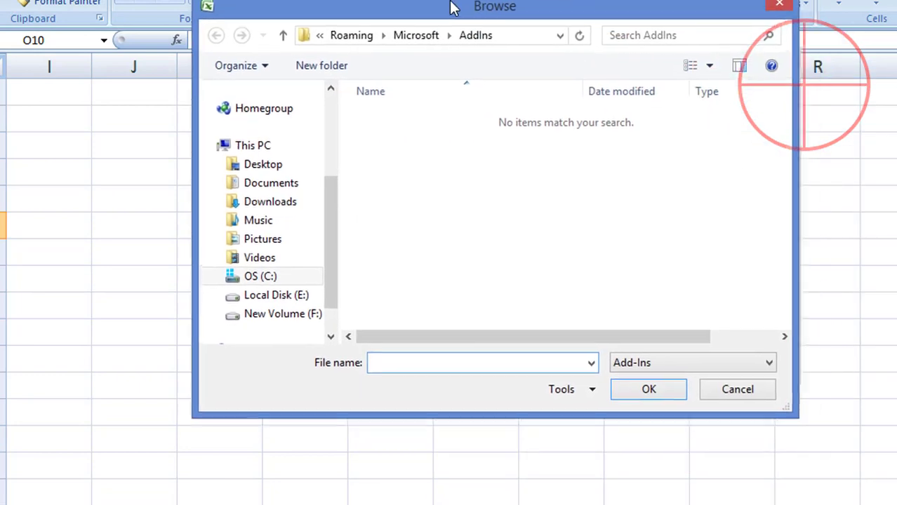
pyautogui.click(247, 273)
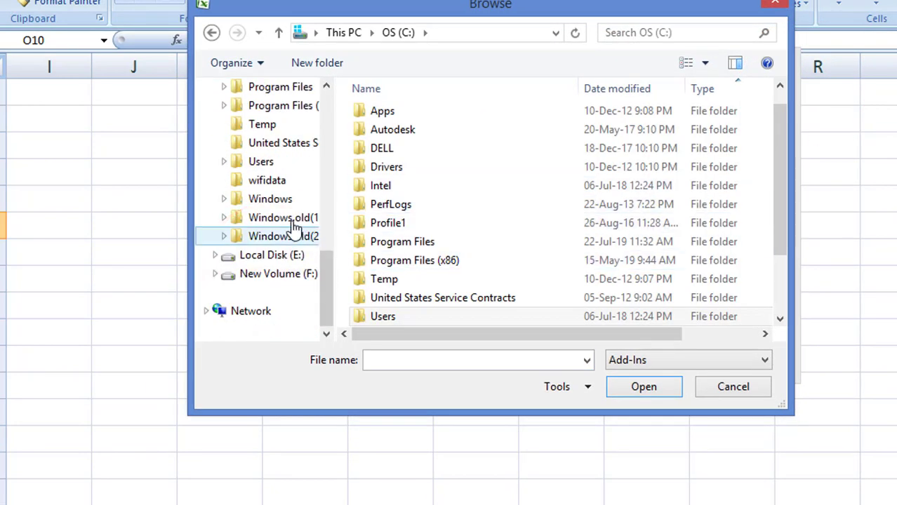
pyautogui.click(289, 202)
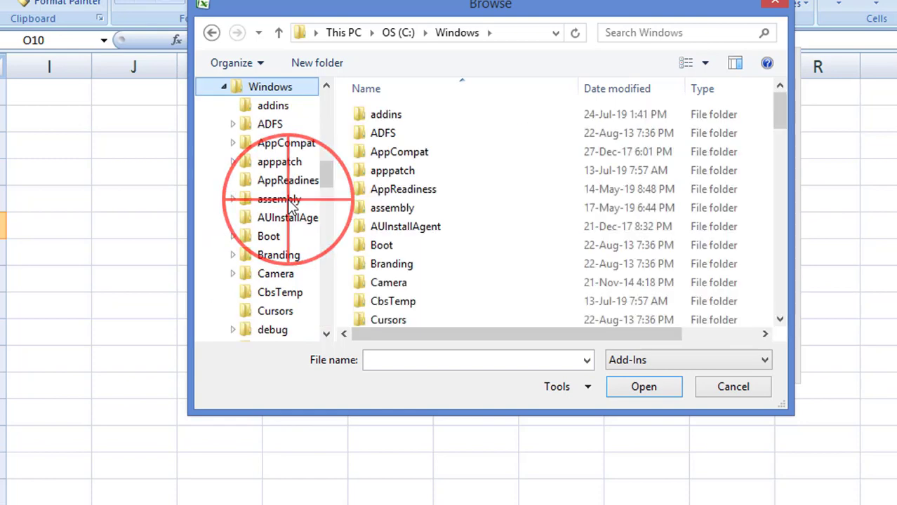
pyautogui.doubleClick(420, 117)
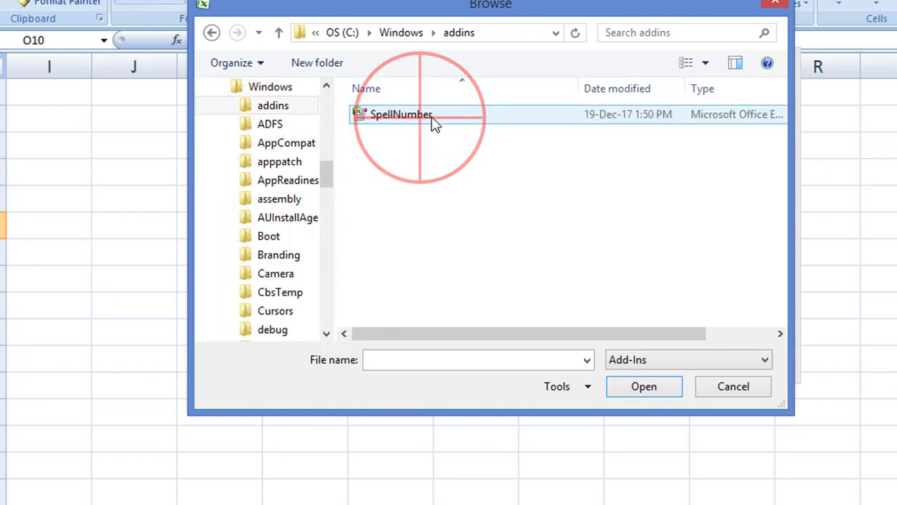
pyautogui.click(430, 116)
pyautogui.click(645, 387)
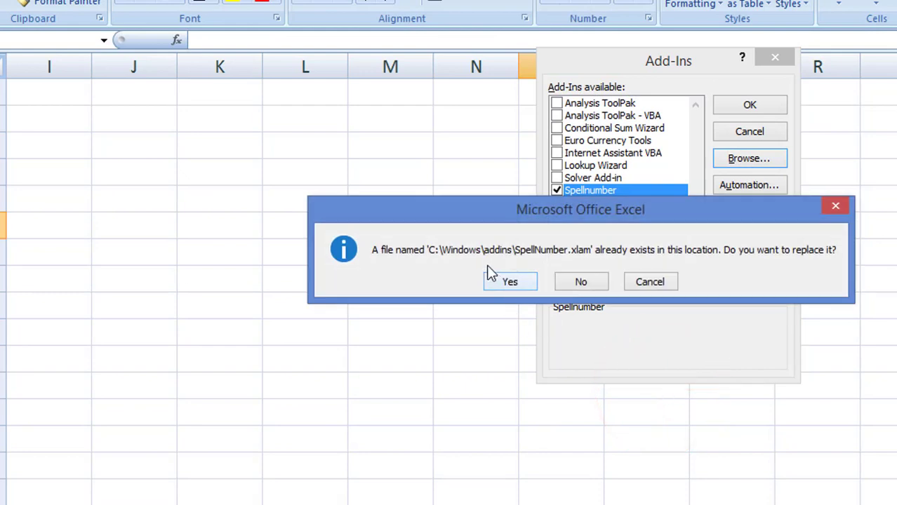
# Step: Keep the existing SpellNumber file, confirm the Add-Ins dialog, and select cell K9
pyautogui.click(591, 285)
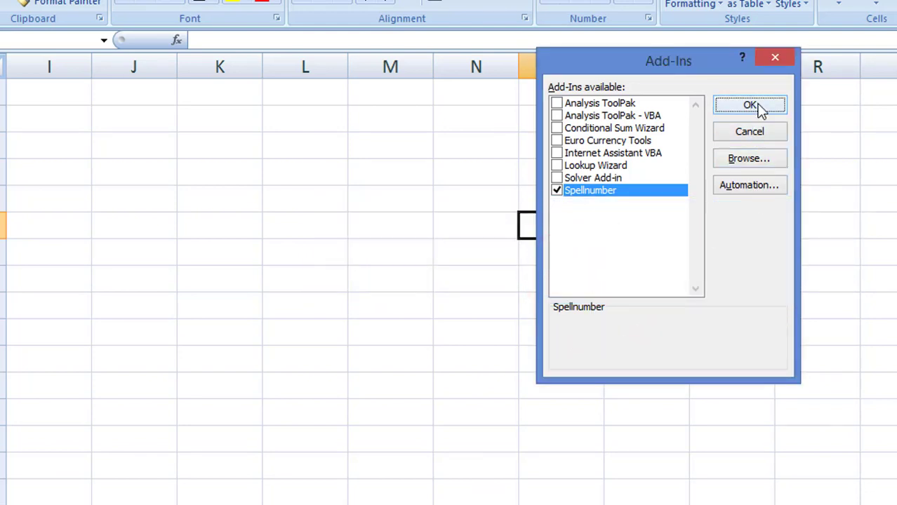
pyautogui.click(749, 105)
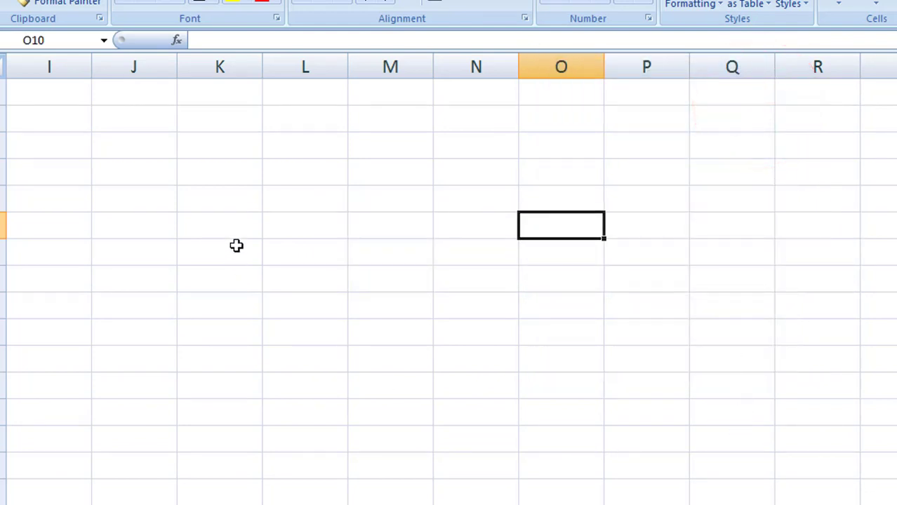
pyautogui.click(251, 198)
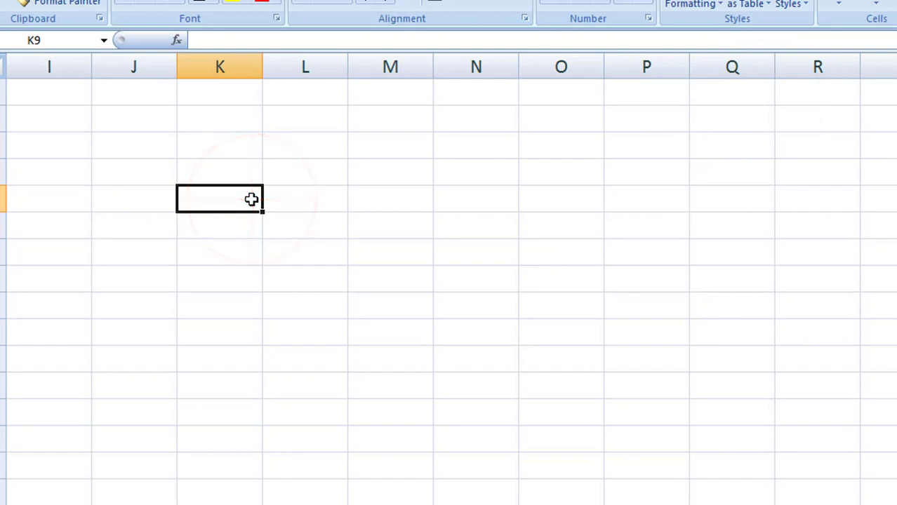
# Step: Enter =spellnumber(25) in K9 to show 'Rupees TwentyFive Only', then select K12
pyautogui.write('=')
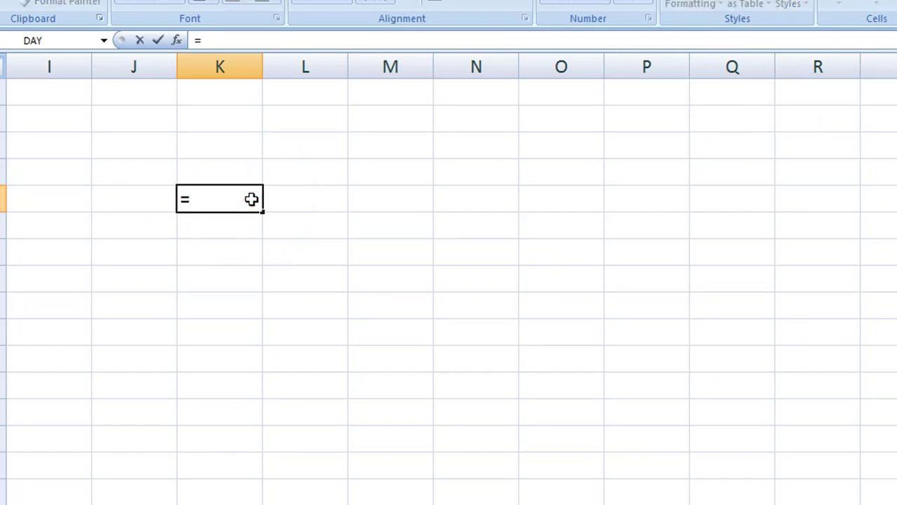
pyautogui.write('sp')
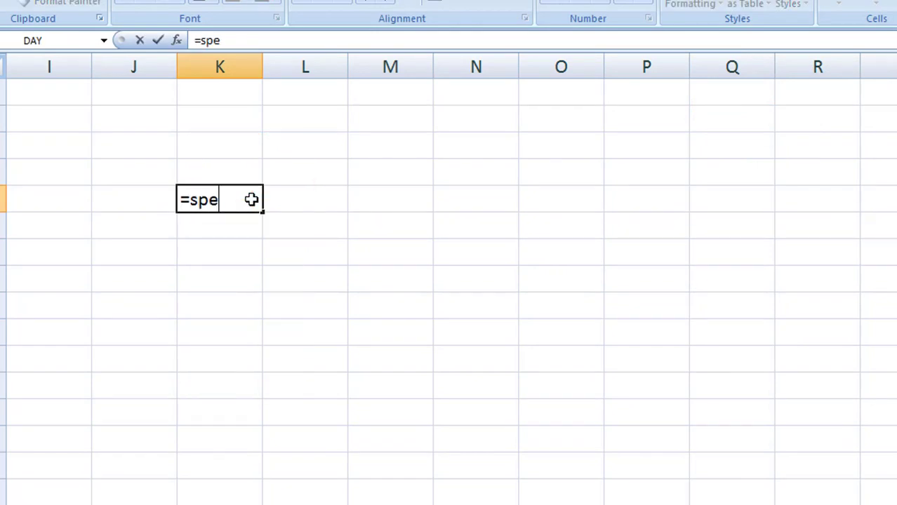
pyautogui.write('e')
pyautogui.write('llnum')
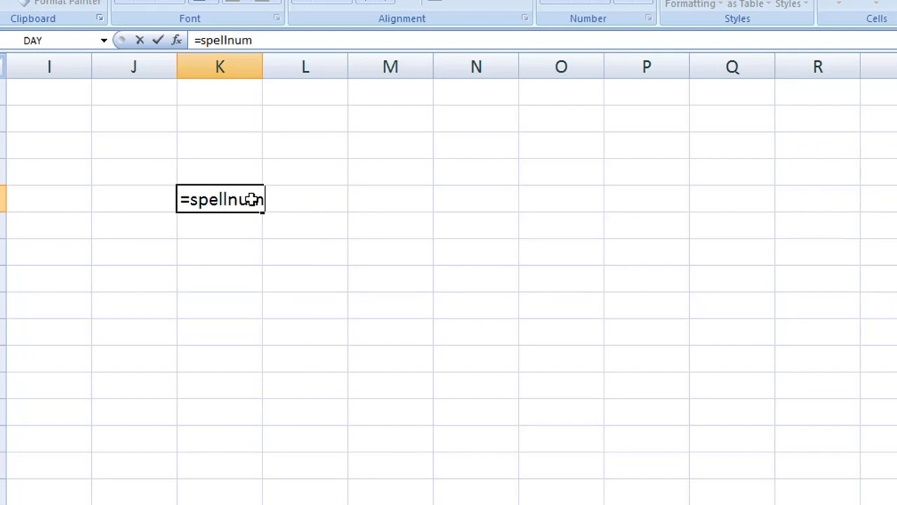
pyautogui.write('ber')
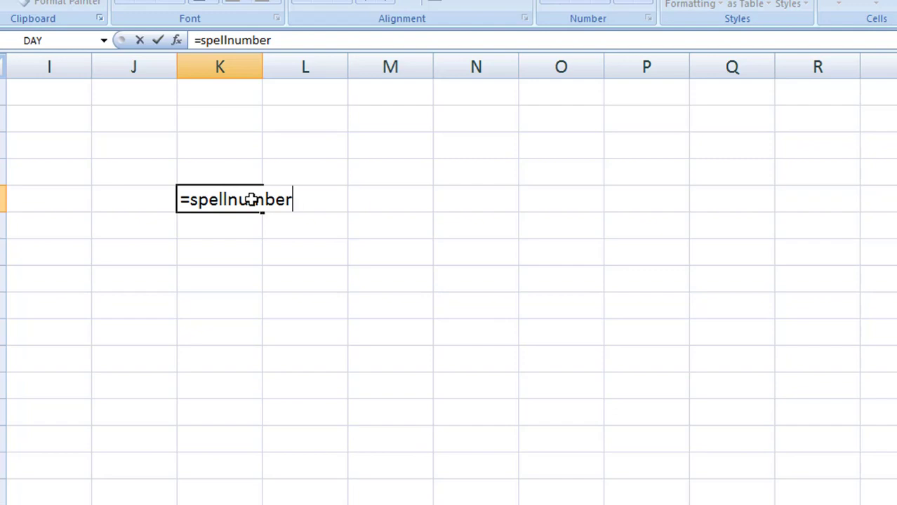
pyautogui.write('(2')
pyautogui.write('5)')
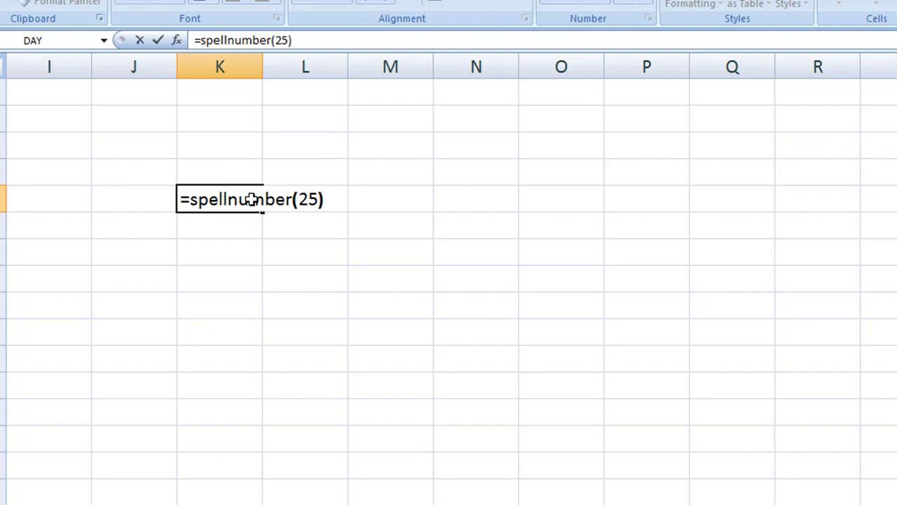
pyautogui.press('Return')
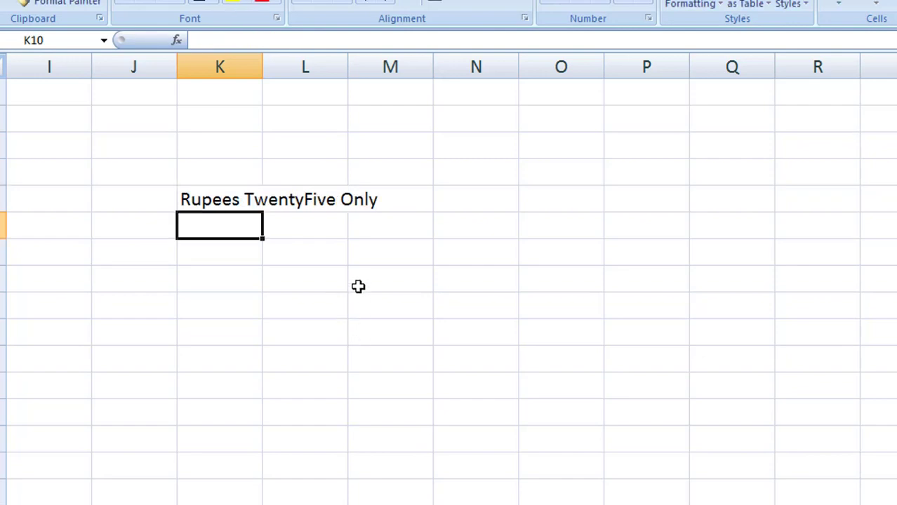
pyautogui.click(247, 284)
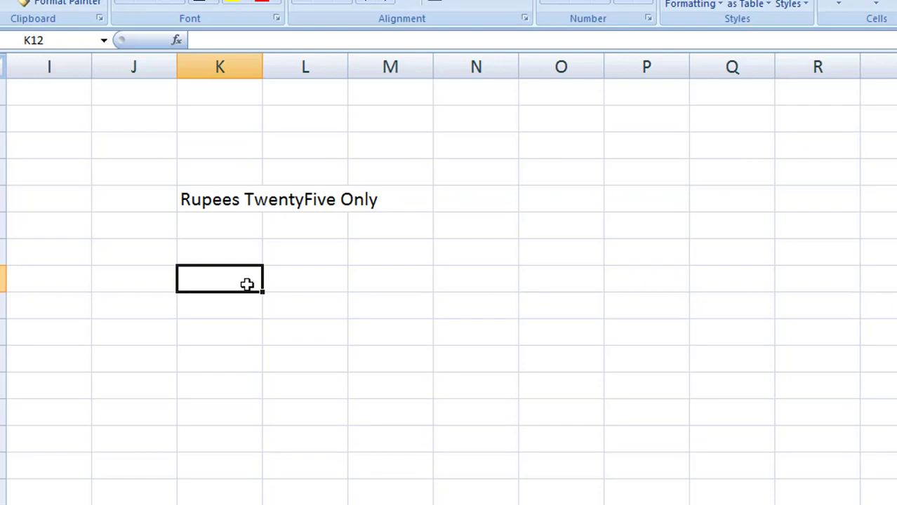
pyautogui.write('+')
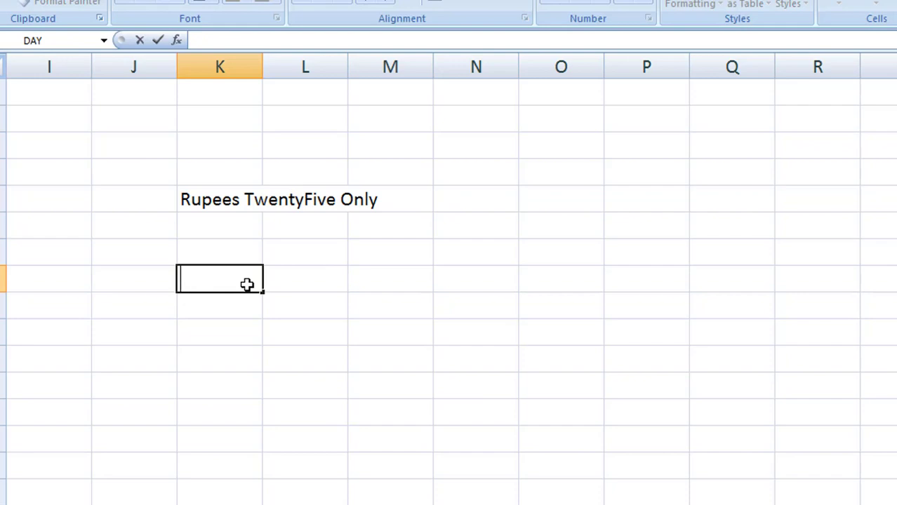
pyautogui.write('=')
pyautogui.write('spe')
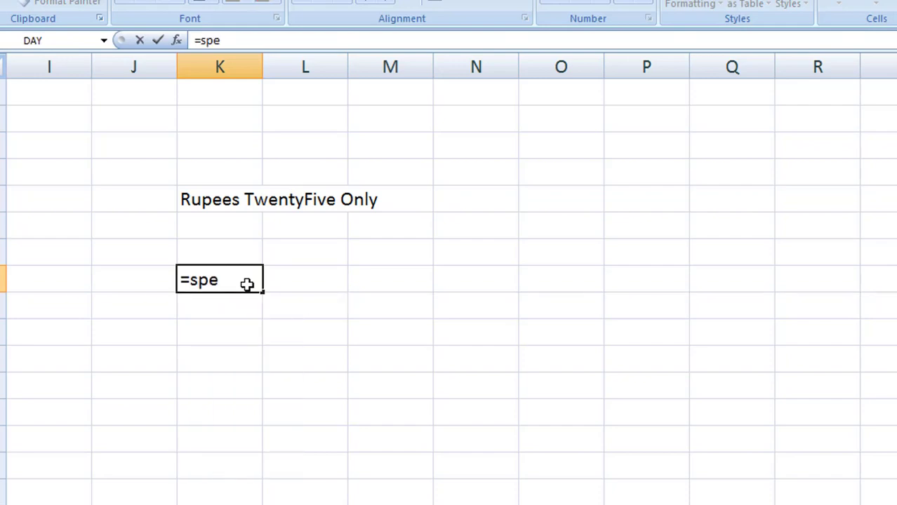
pyautogui.write('lnum')
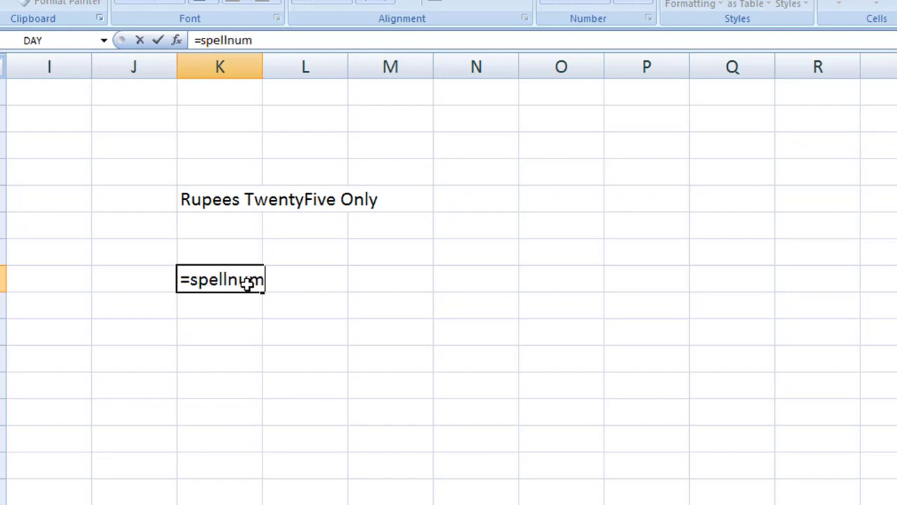
pyautogui.write('ber(')
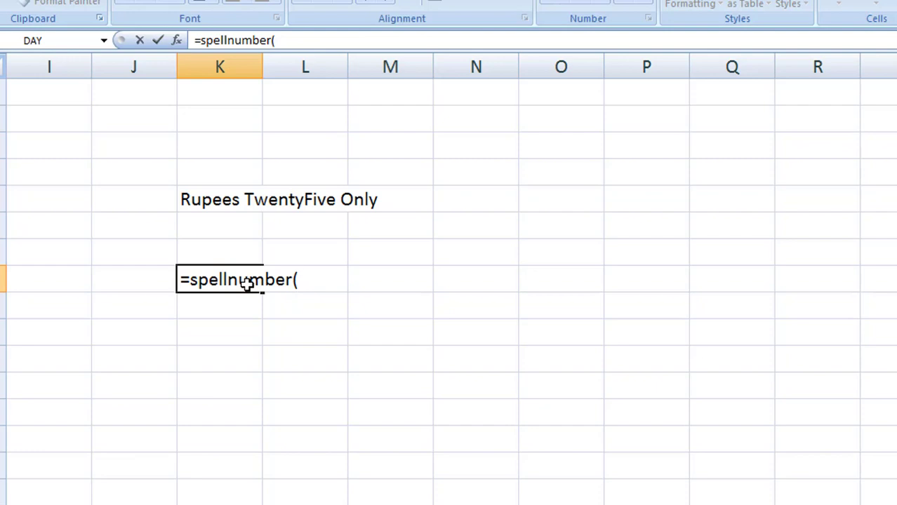
pyautogui.write('00')
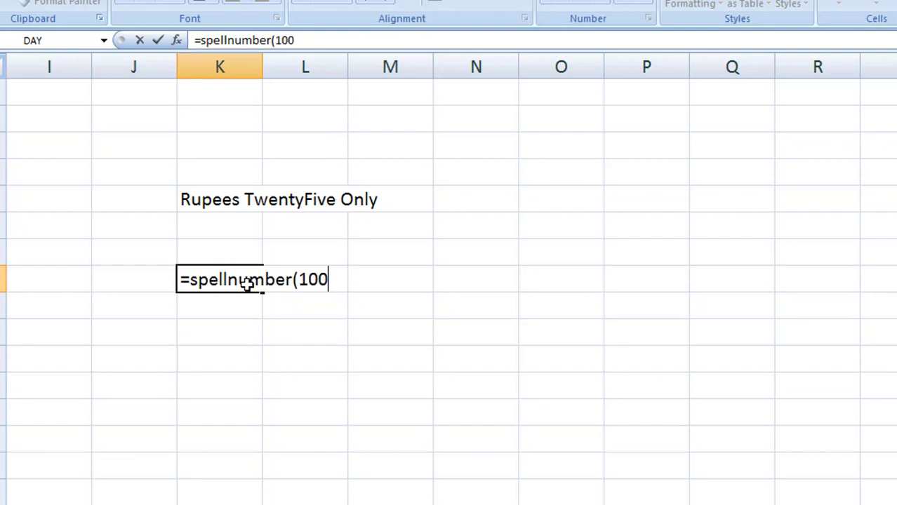
pyautogui.write('0000')
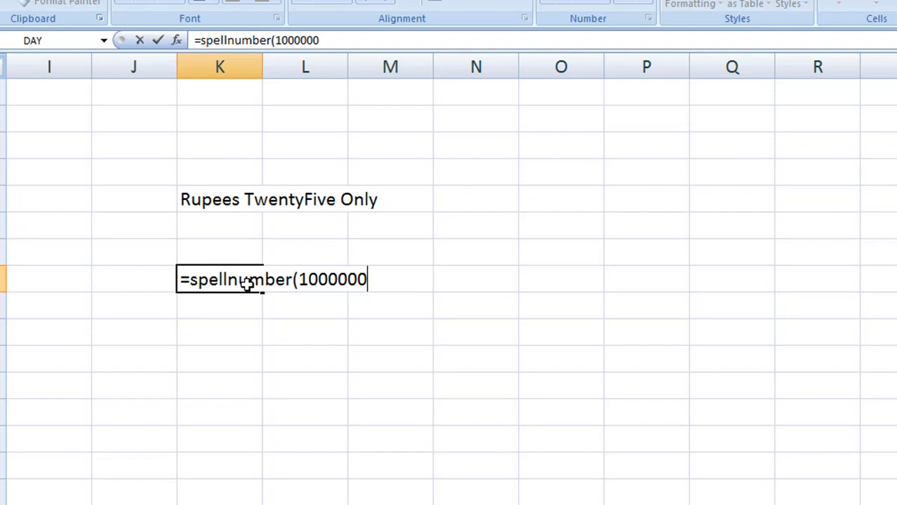
pyautogui.write('0')
pyautogui.write('00')
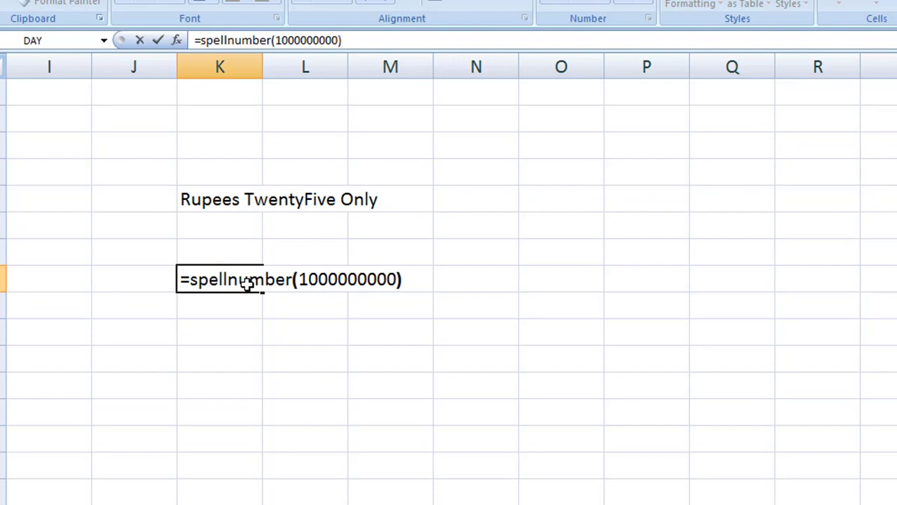
pyautogui.press('Return')
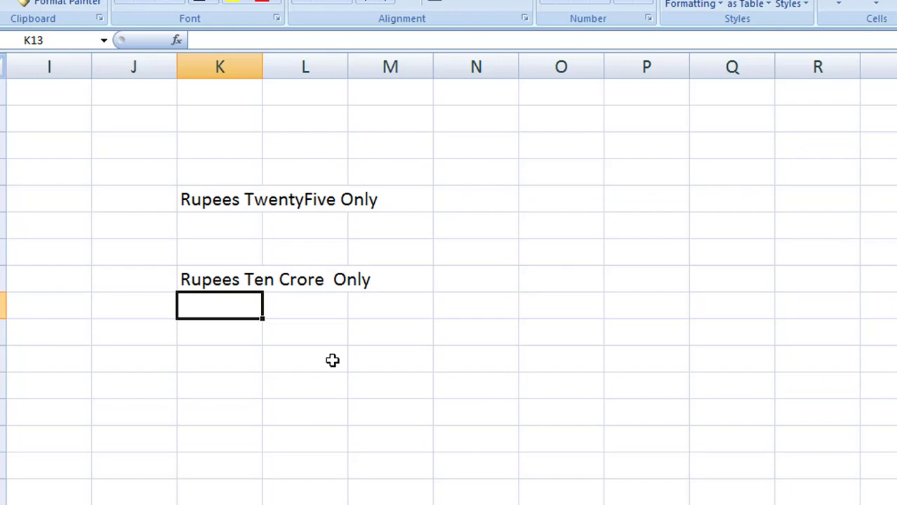
pyautogui.doubleClick(329, 280)
pyautogui.click(203, 280)
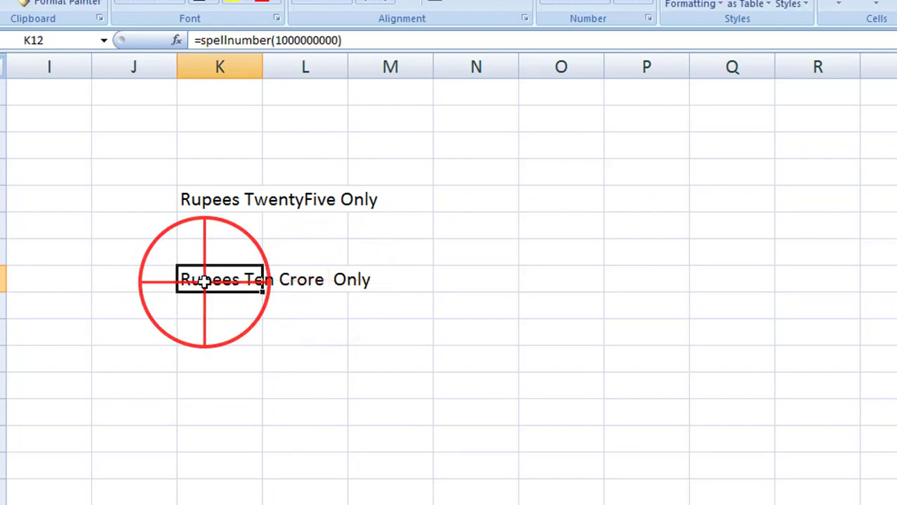
# Step: Add extra zeros to the K12 SPELLNUMBER amount twice to test larger numbers
pyautogui.doubleClick(204, 280)
pyautogui.click(386, 277)
pyautogui.write('0')
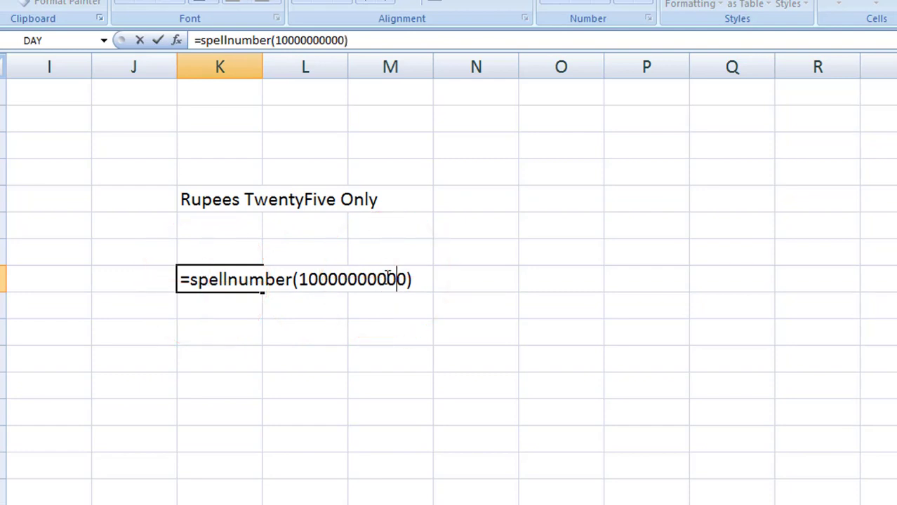
pyautogui.press('Return')
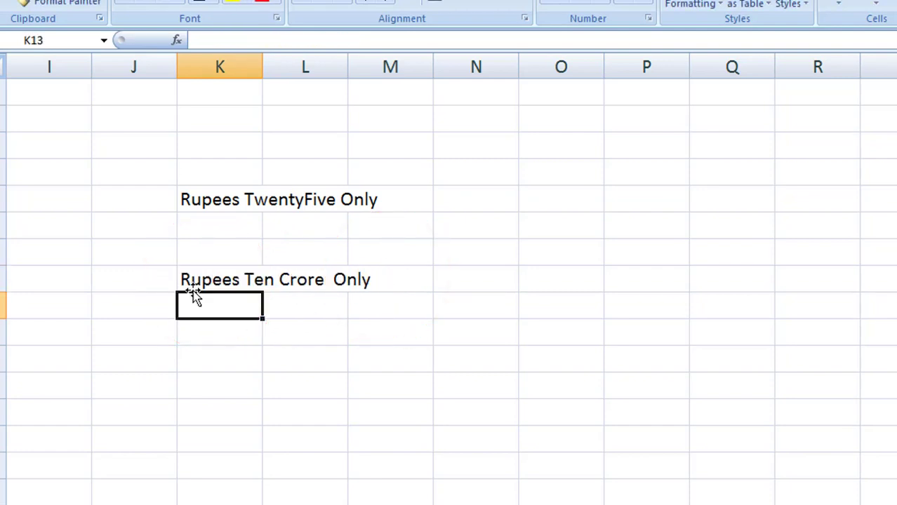
pyautogui.doubleClick(200, 280)
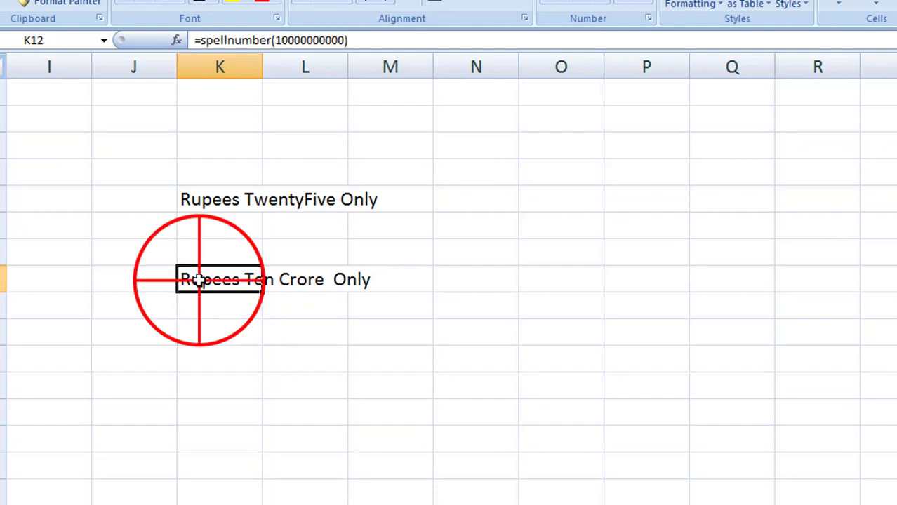
pyautogui.click(354, 277)
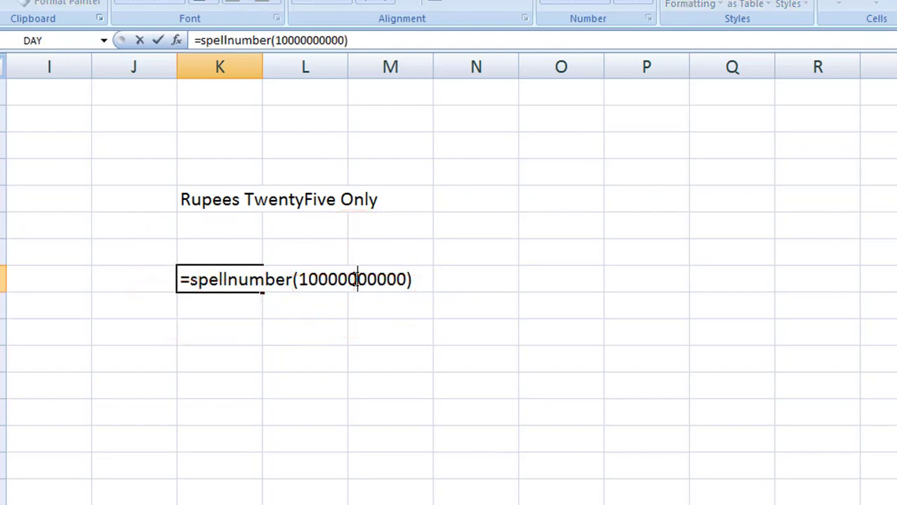
pyautogui.write('000')
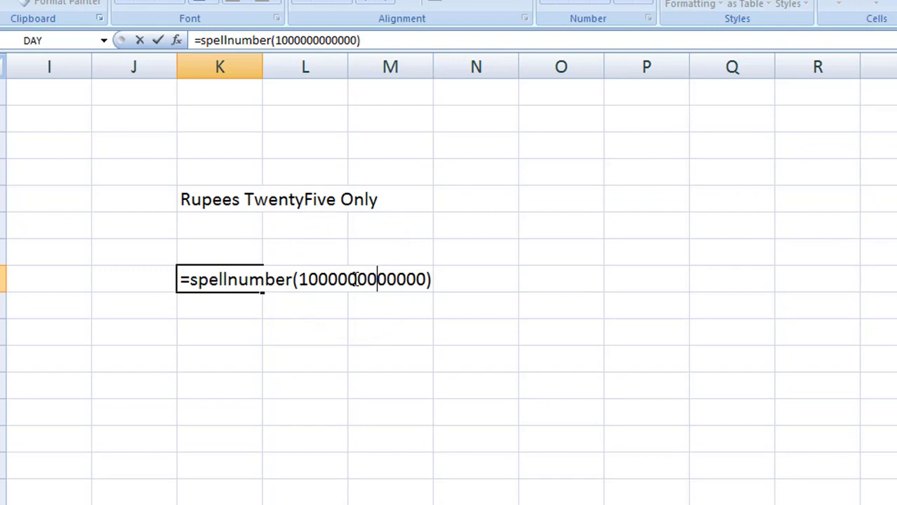
pyautogui.press('Return')
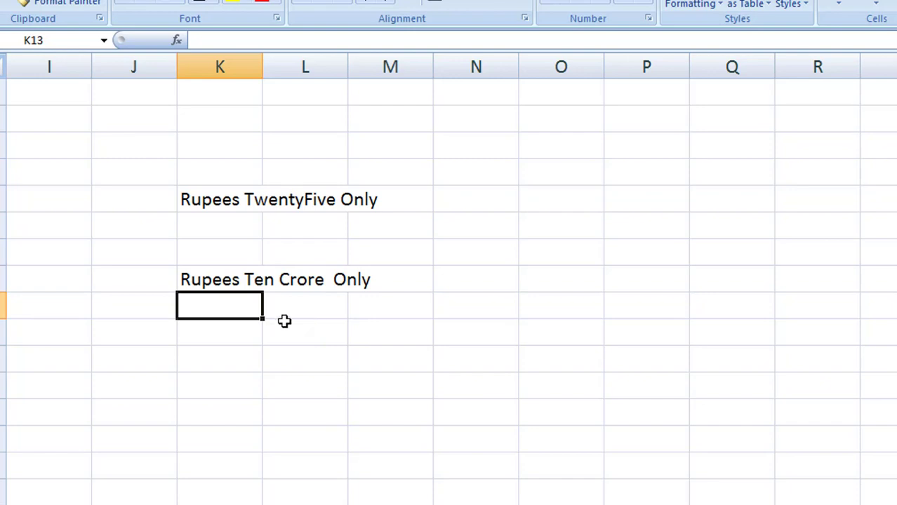
pyautogui.doubleClick(210, 280)
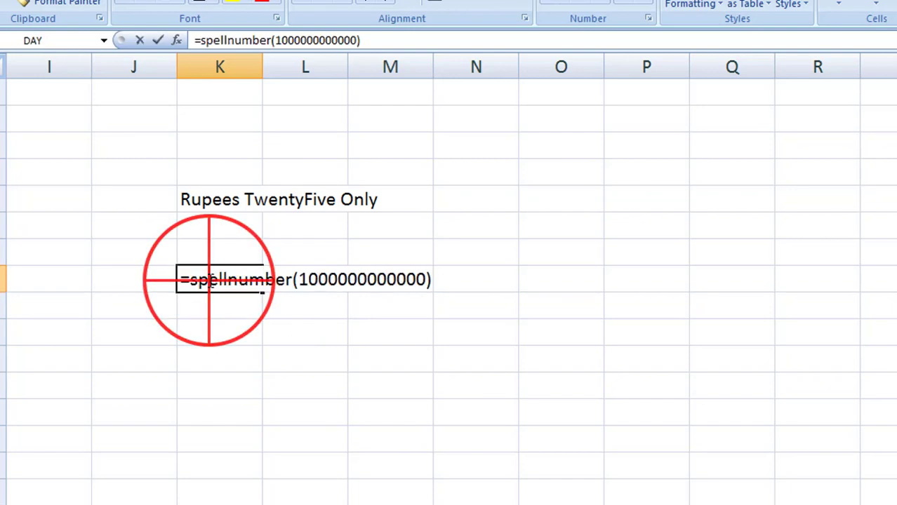
pyautogui.click(289, 379)
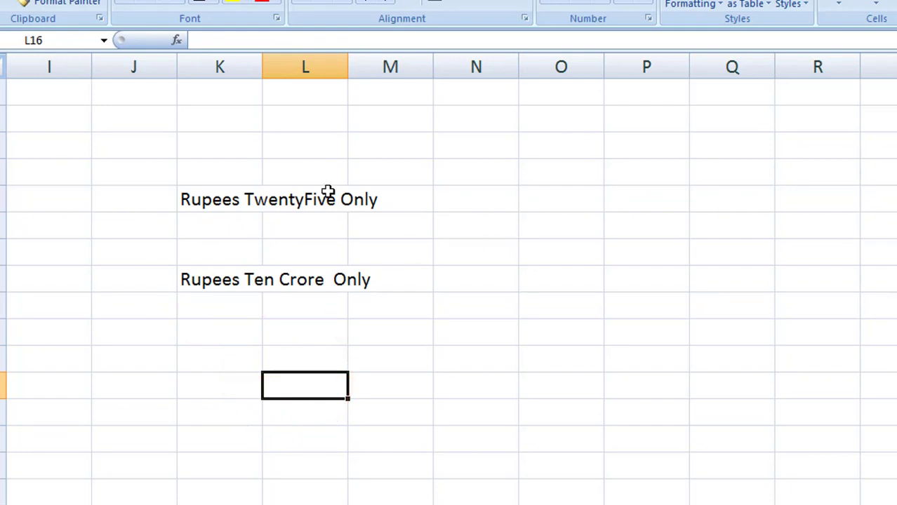
# Step: Clear the spelled-out results from K9:M12 and select cell K8
pyautogui.moveTo(200, 197); pyautogui.dragTo(365, 280)
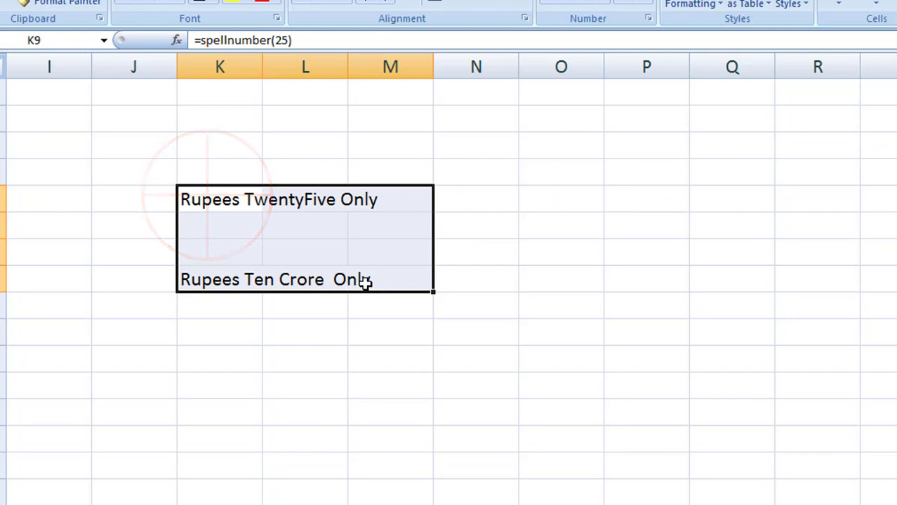
pyautogui.press('Delete')
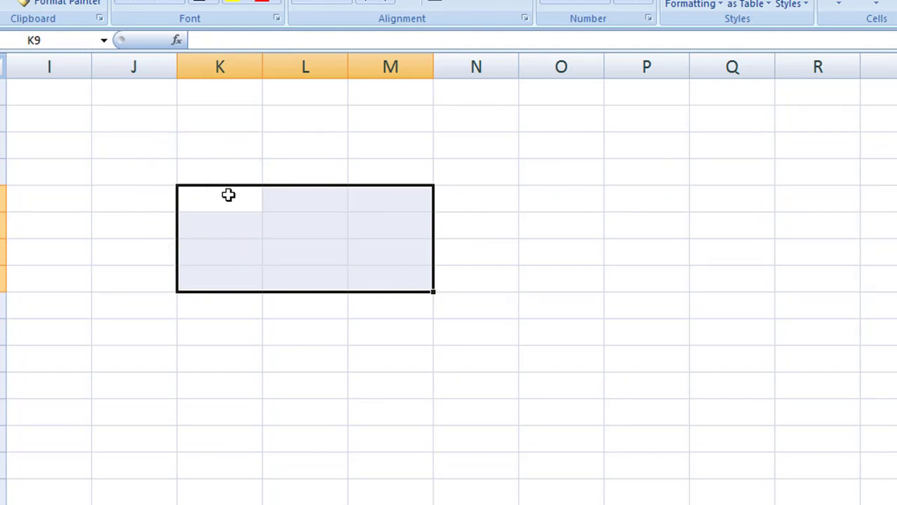
pyautogui.click(226, 168)
pyautogui.click(177, 40)
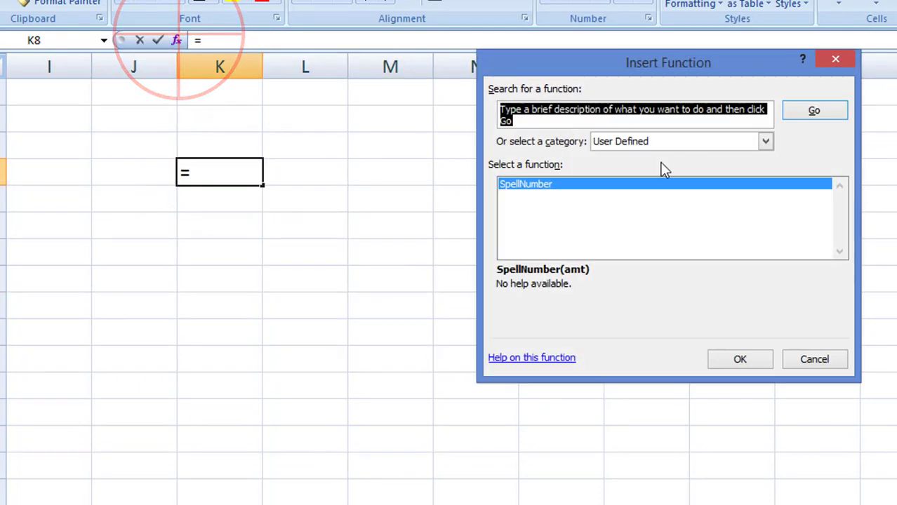
pyautogui.click(748, 141)
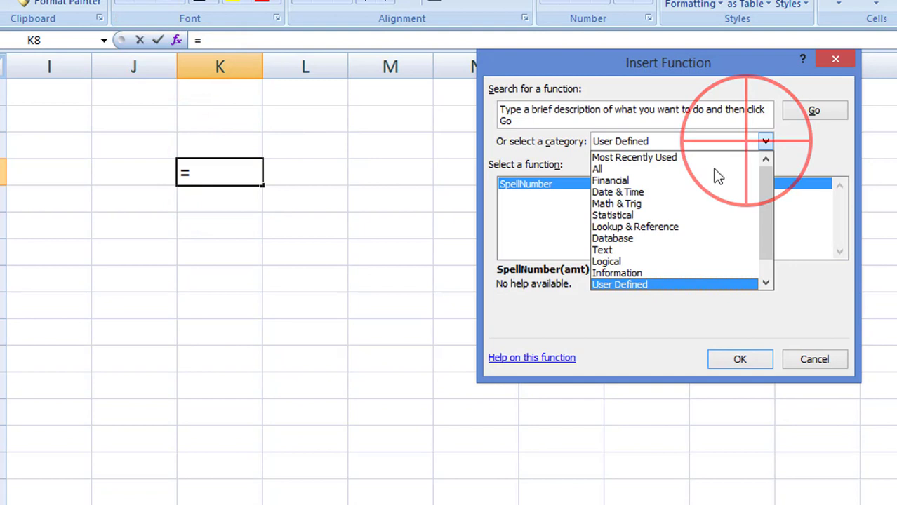
pyautogui.click(638, 284)
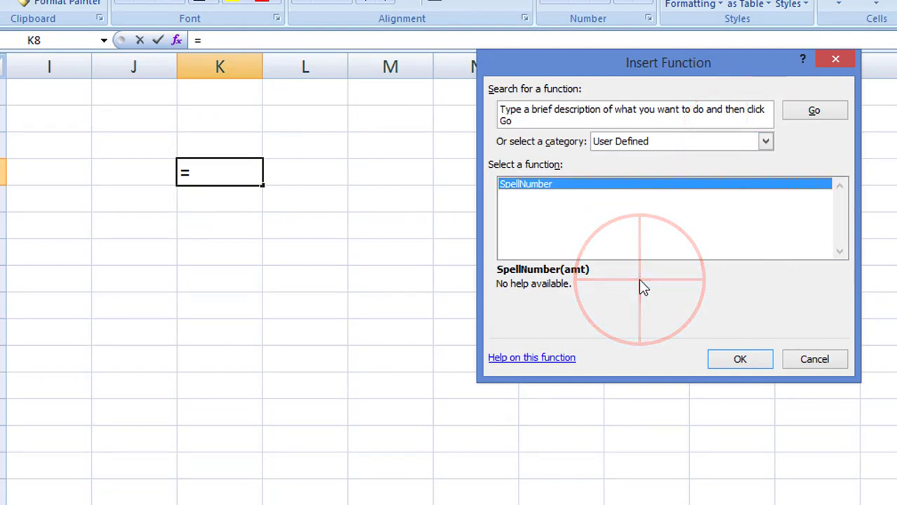
pyautogui.click(611, 185)
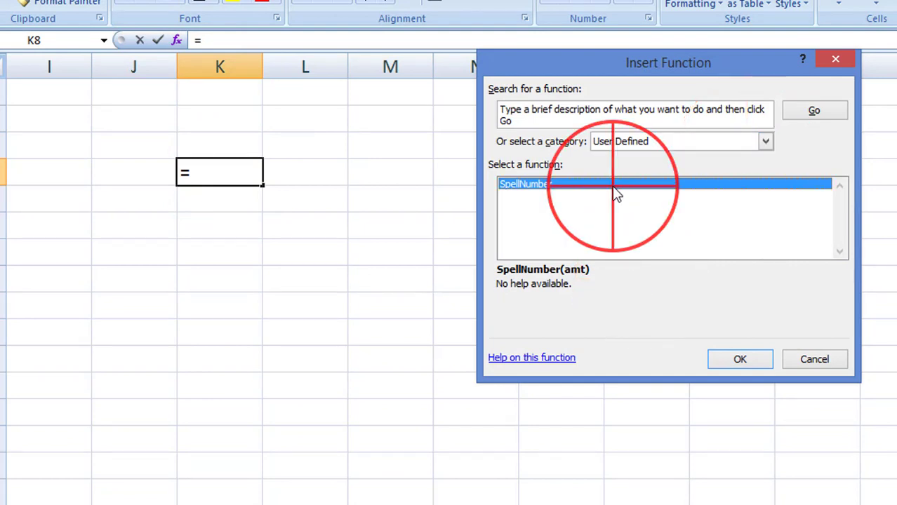
pyautogui.click(733, 361)
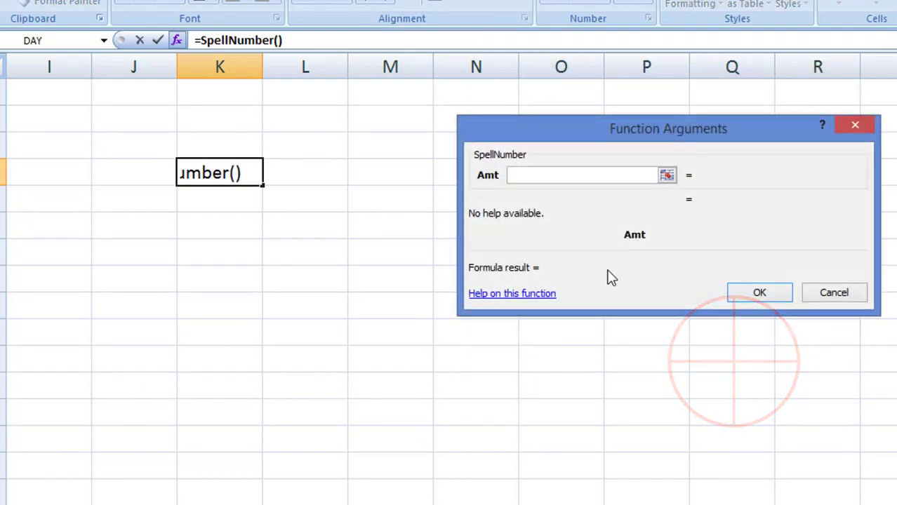
pyautogui.click(865, 128)
pyautogui.click(314, 218)
pyautogui.click(318, 177)
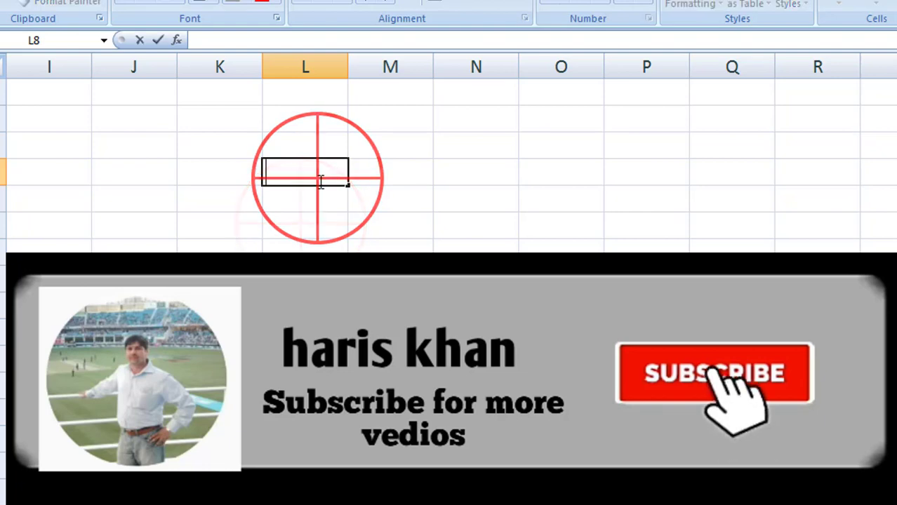
pyautogui.click(221, 223)
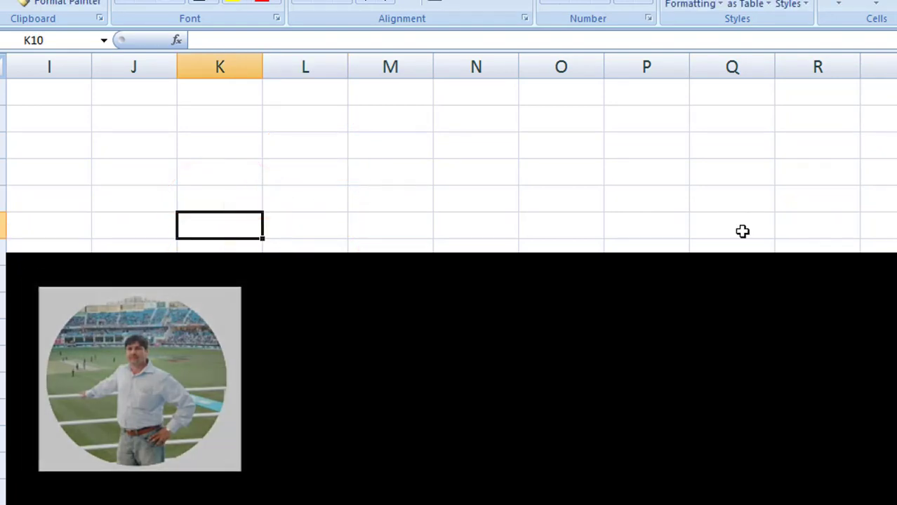